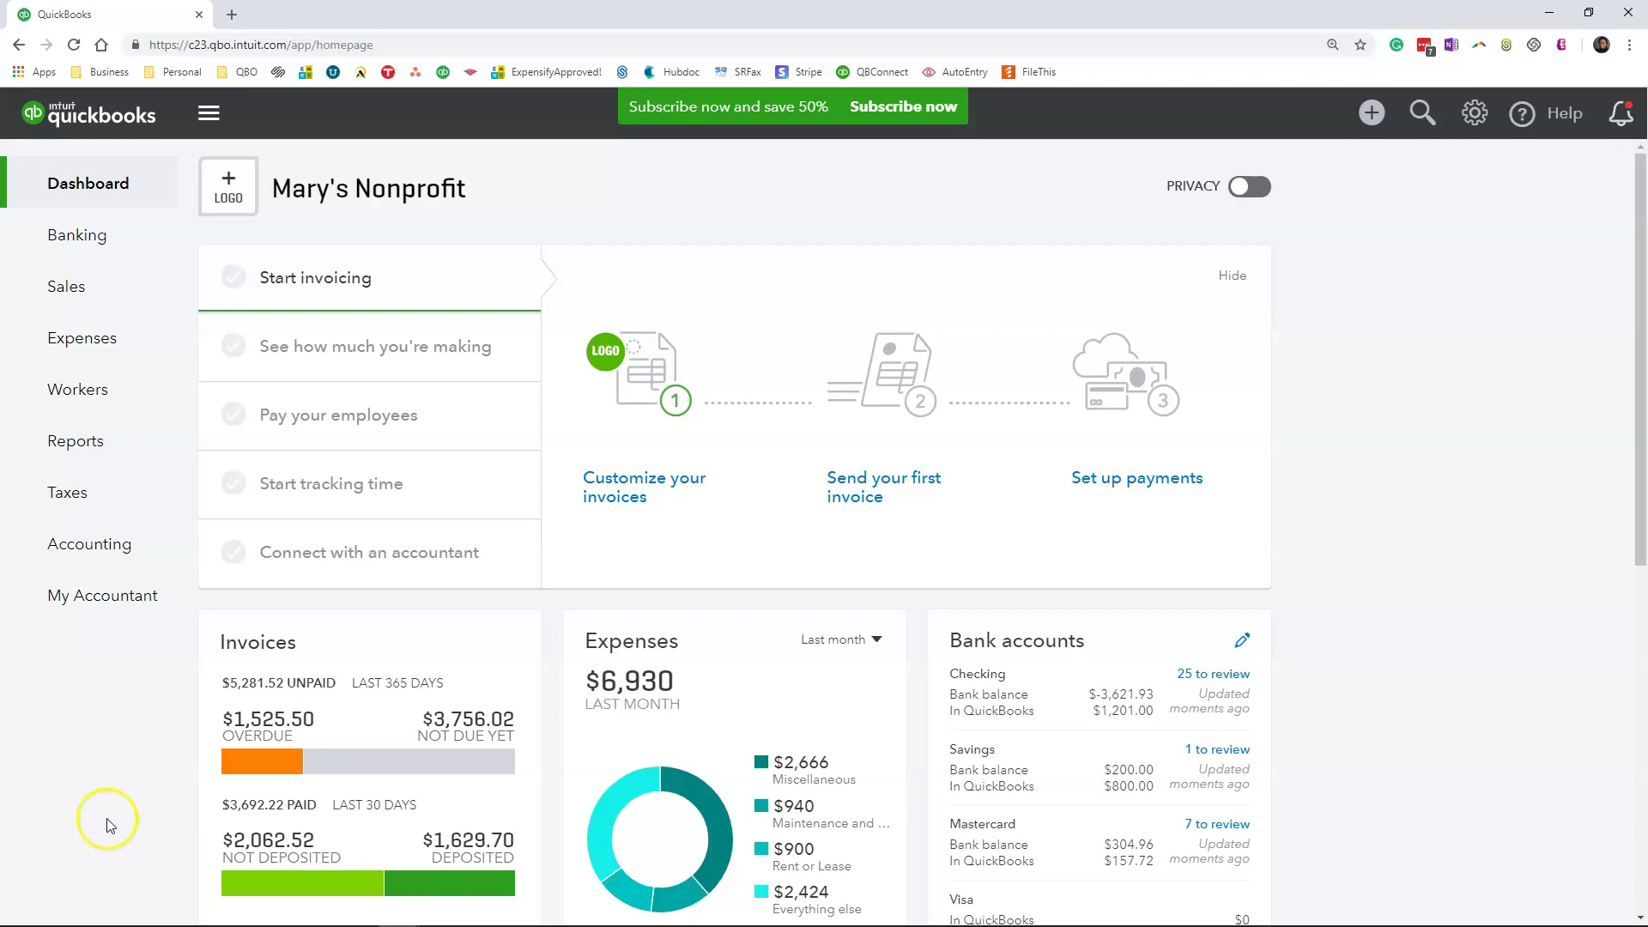
- Open the Reconcile an account page from the gear menu's Tools list
{"action": "left_click", "coordinate": [1475, 120]}
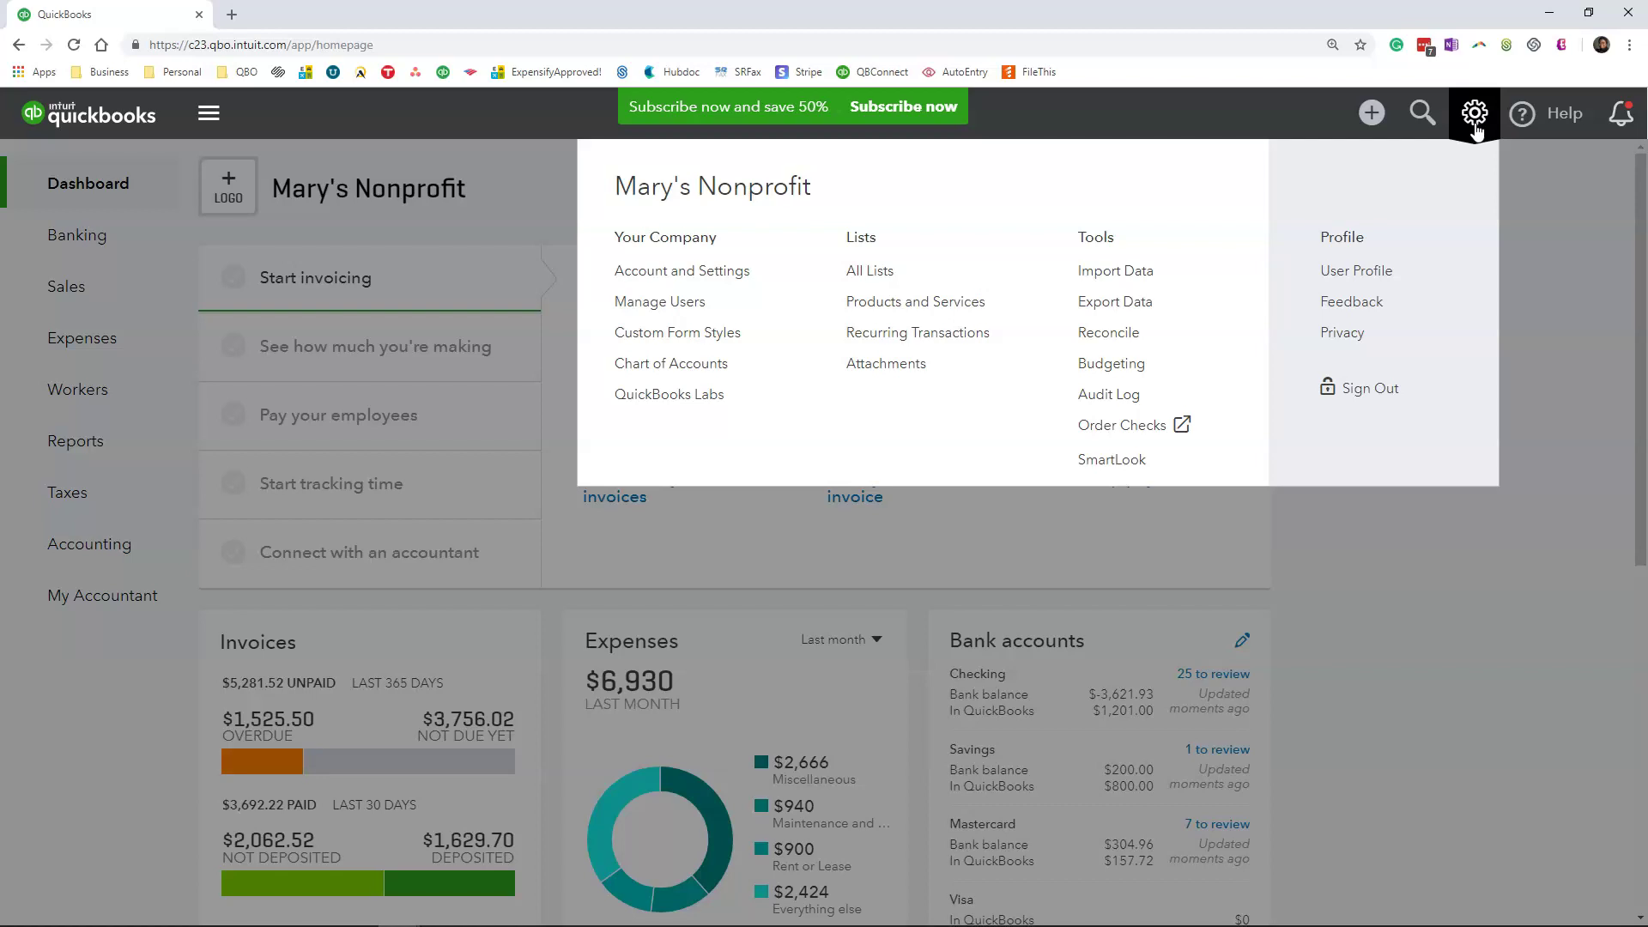
{"action": "left_click", "coordinate": [1148, 338]}
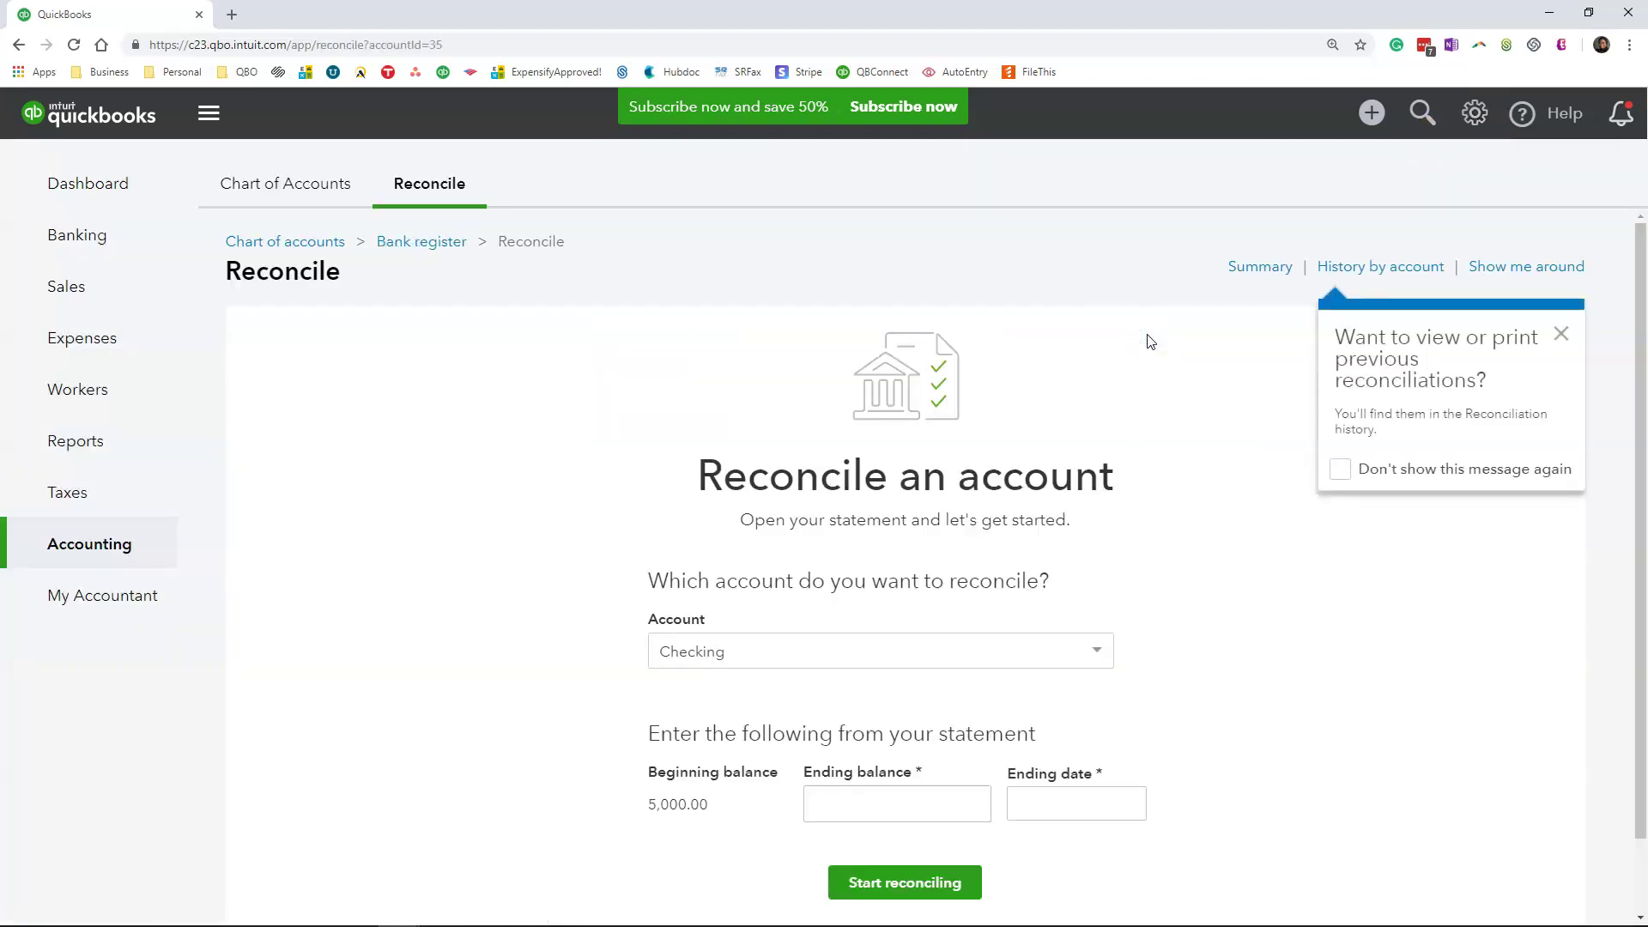
{"action": "scroll", "coordinate": [1172, 433], "scroll_direction": "down", "scroll_amount": 1}
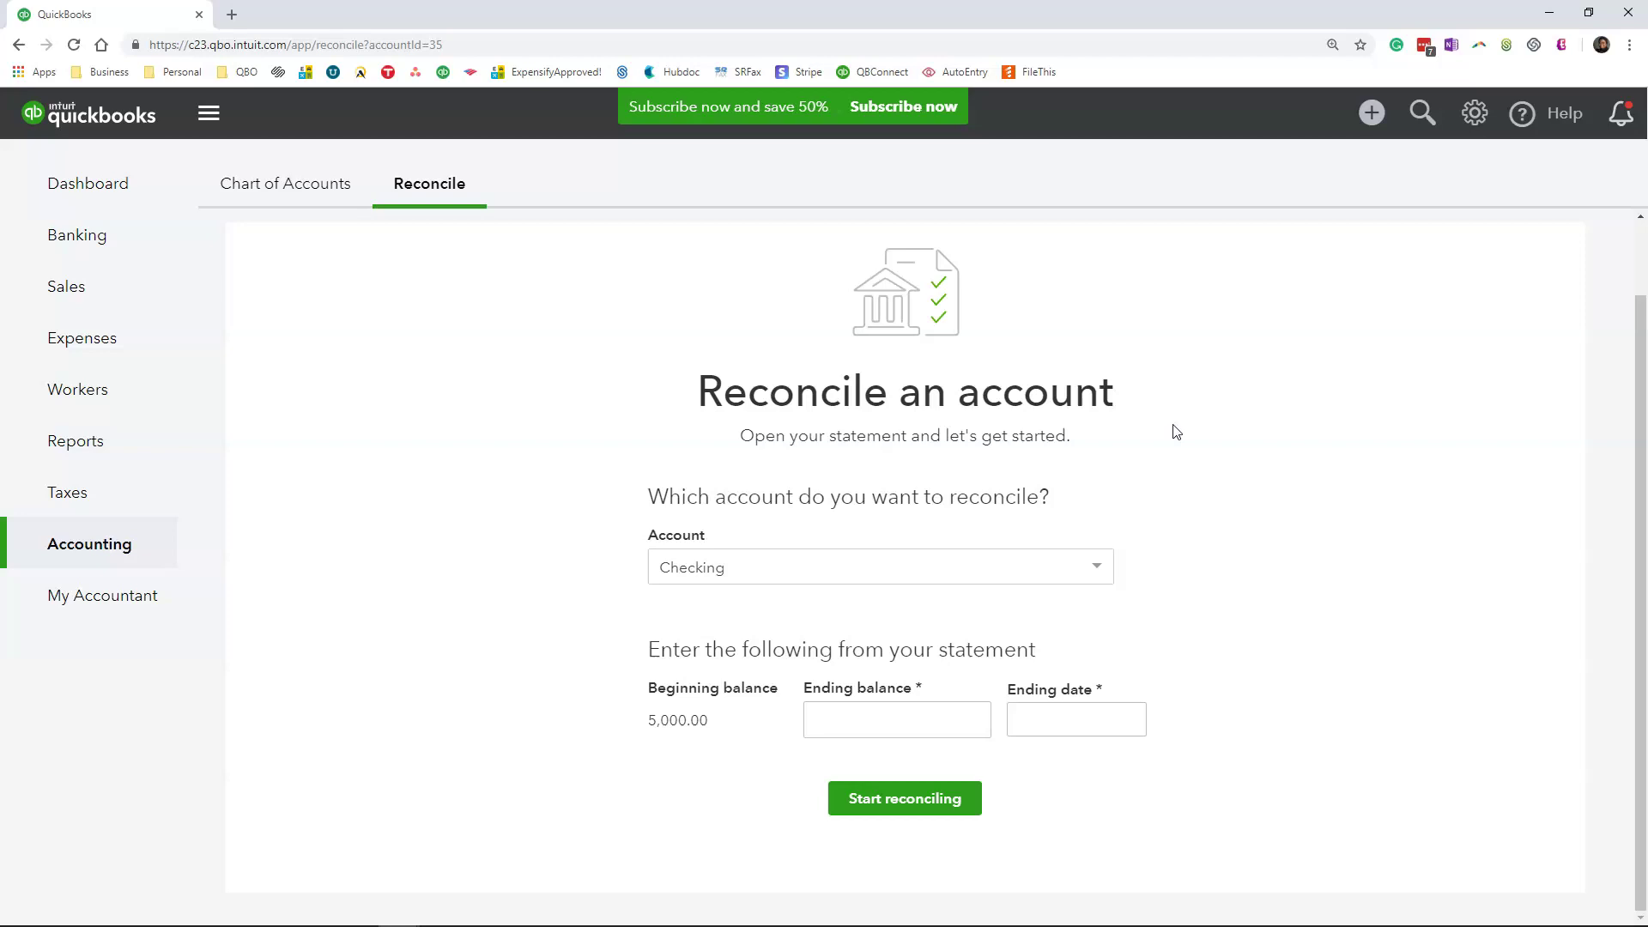
- Select Checking as the account and enter a 2,054.86 statement ending balance
{"action": "left_click", "coordinate": [750, 567]}
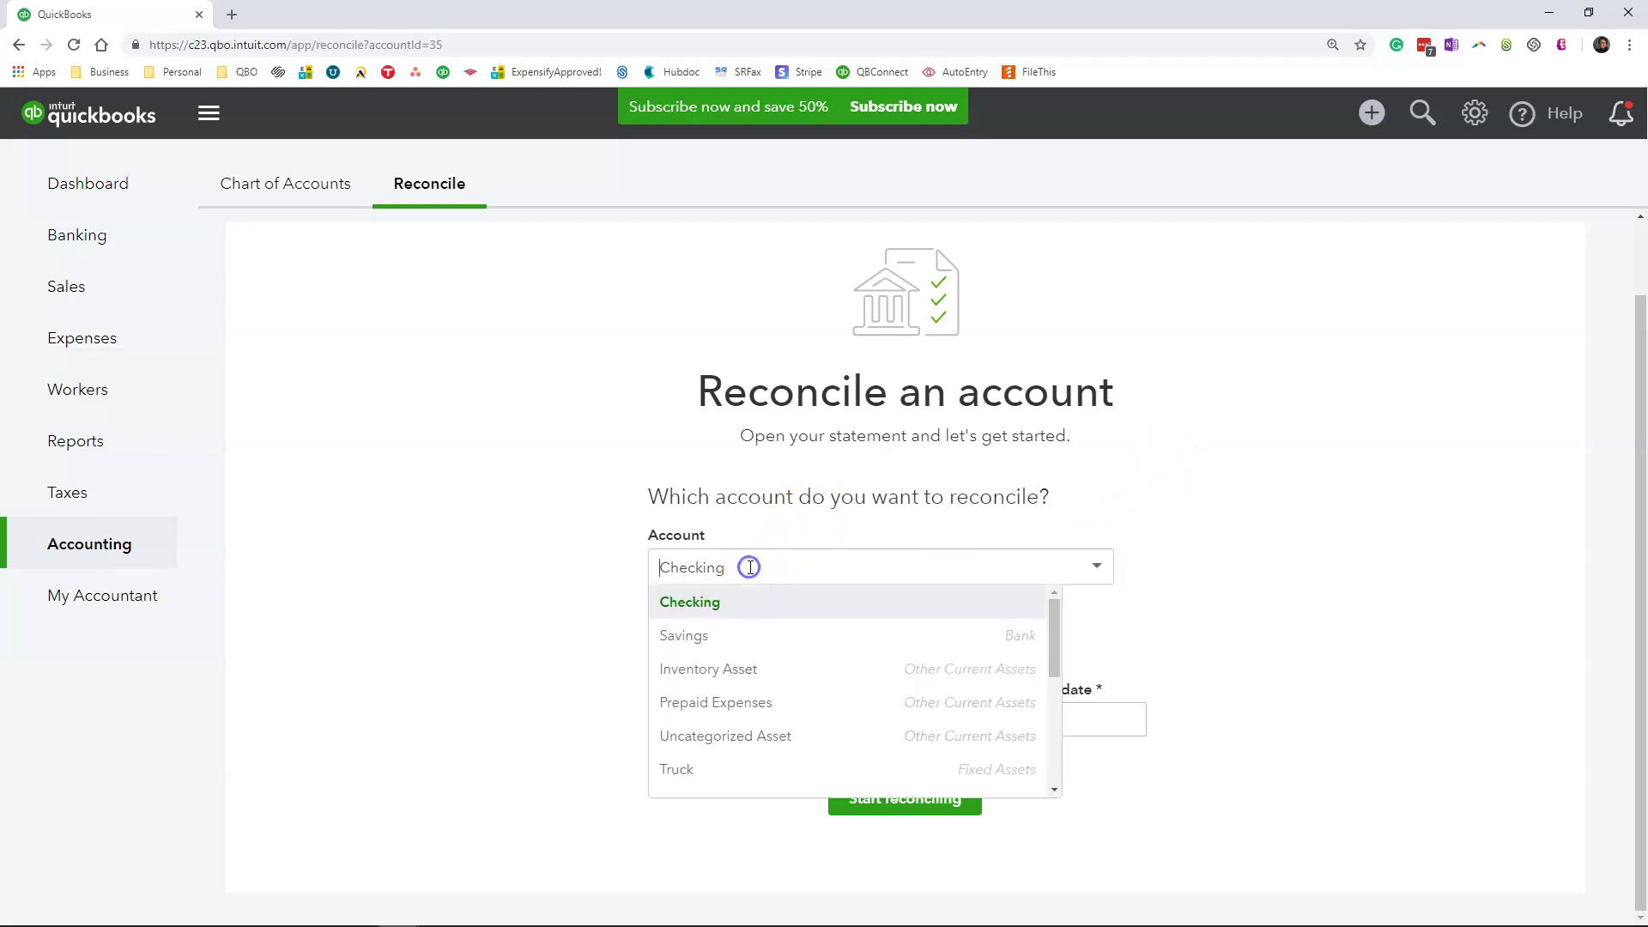
{"action": "left_click", "coordinate": [802, 605]}
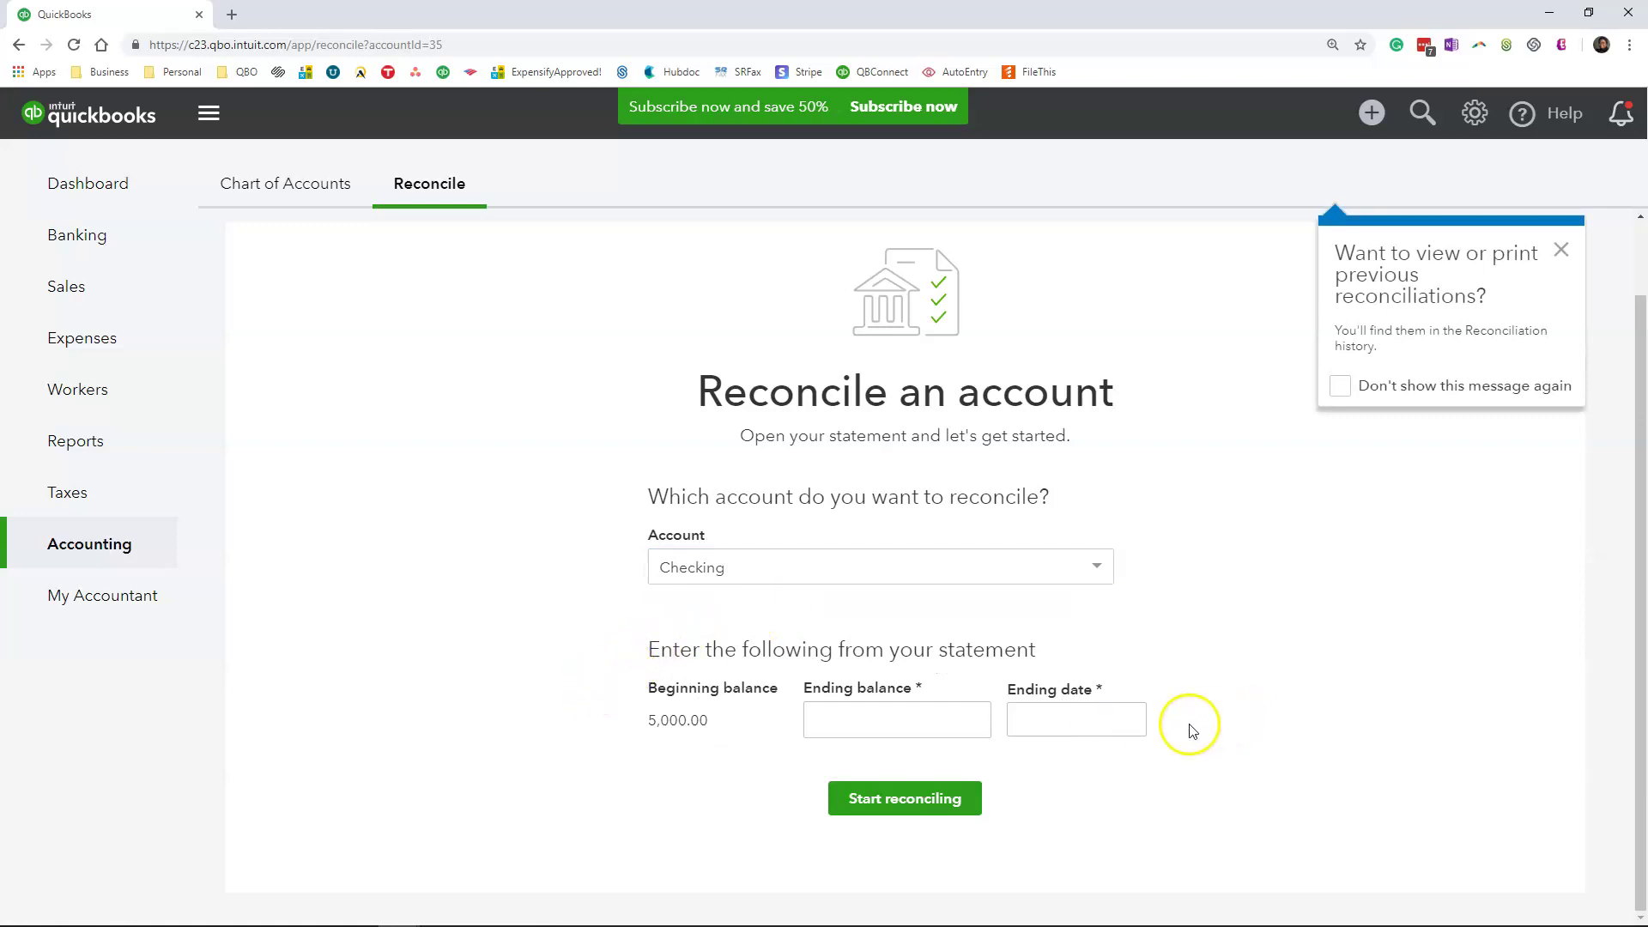
{"action": "left_click", "coordinate": [935, 722]}
{"action": "type", "text": "2"}
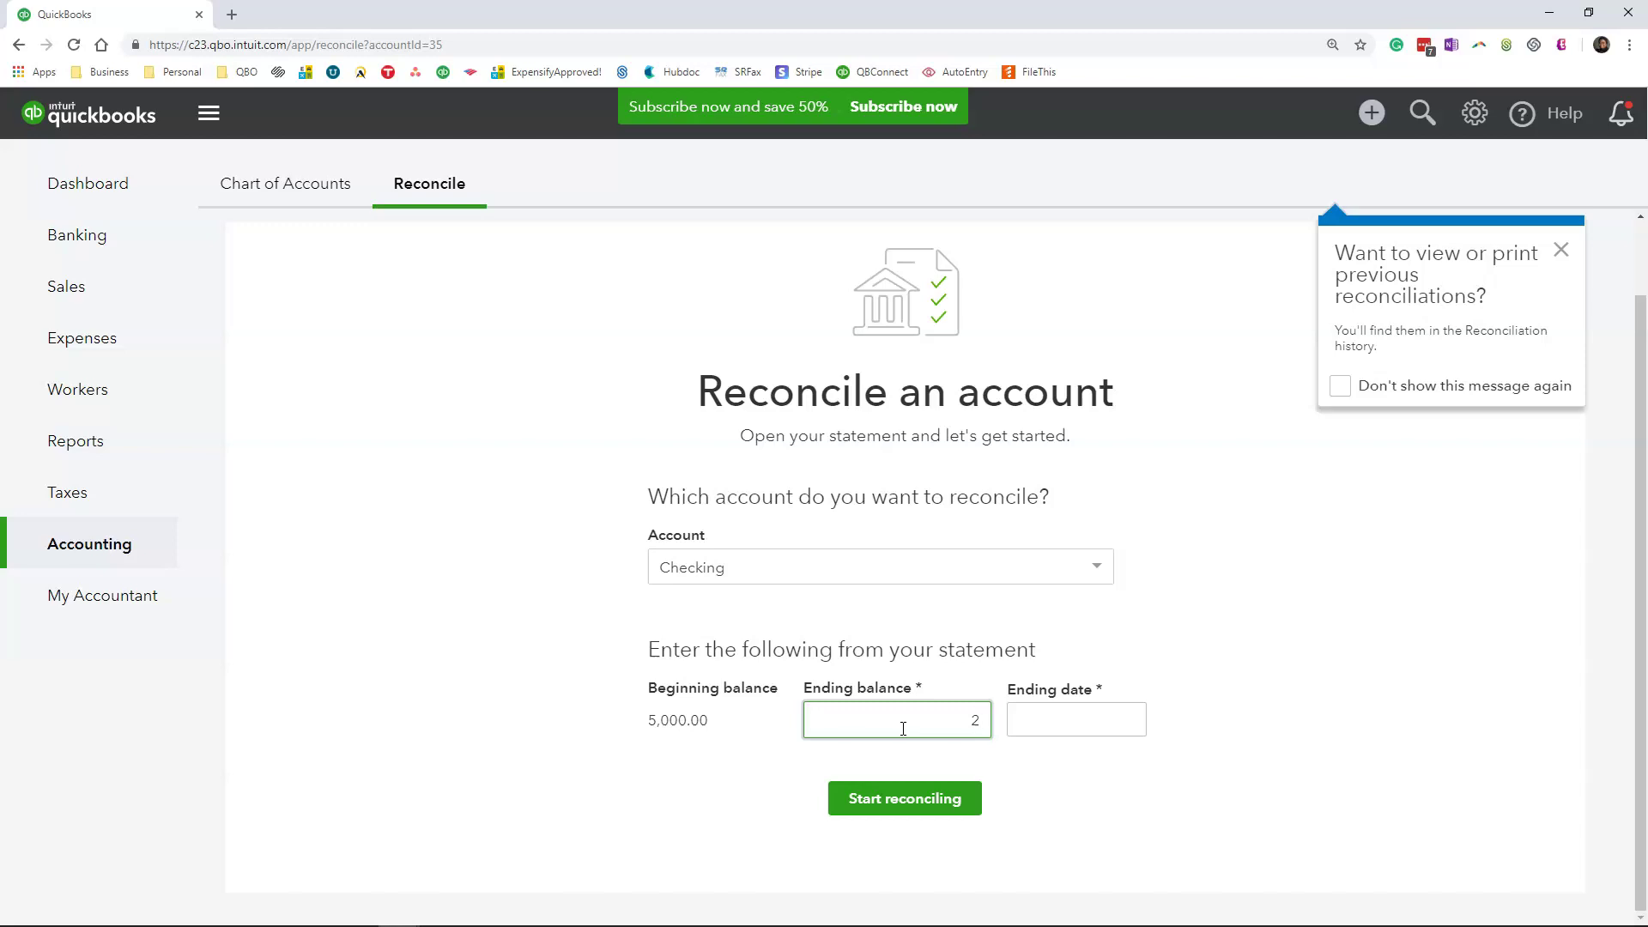
{"action": "type", "text": "054"}
{"action": "type", "text": ".86"}
{"action": "mouse_move", "coordinate": [1076, 720]}
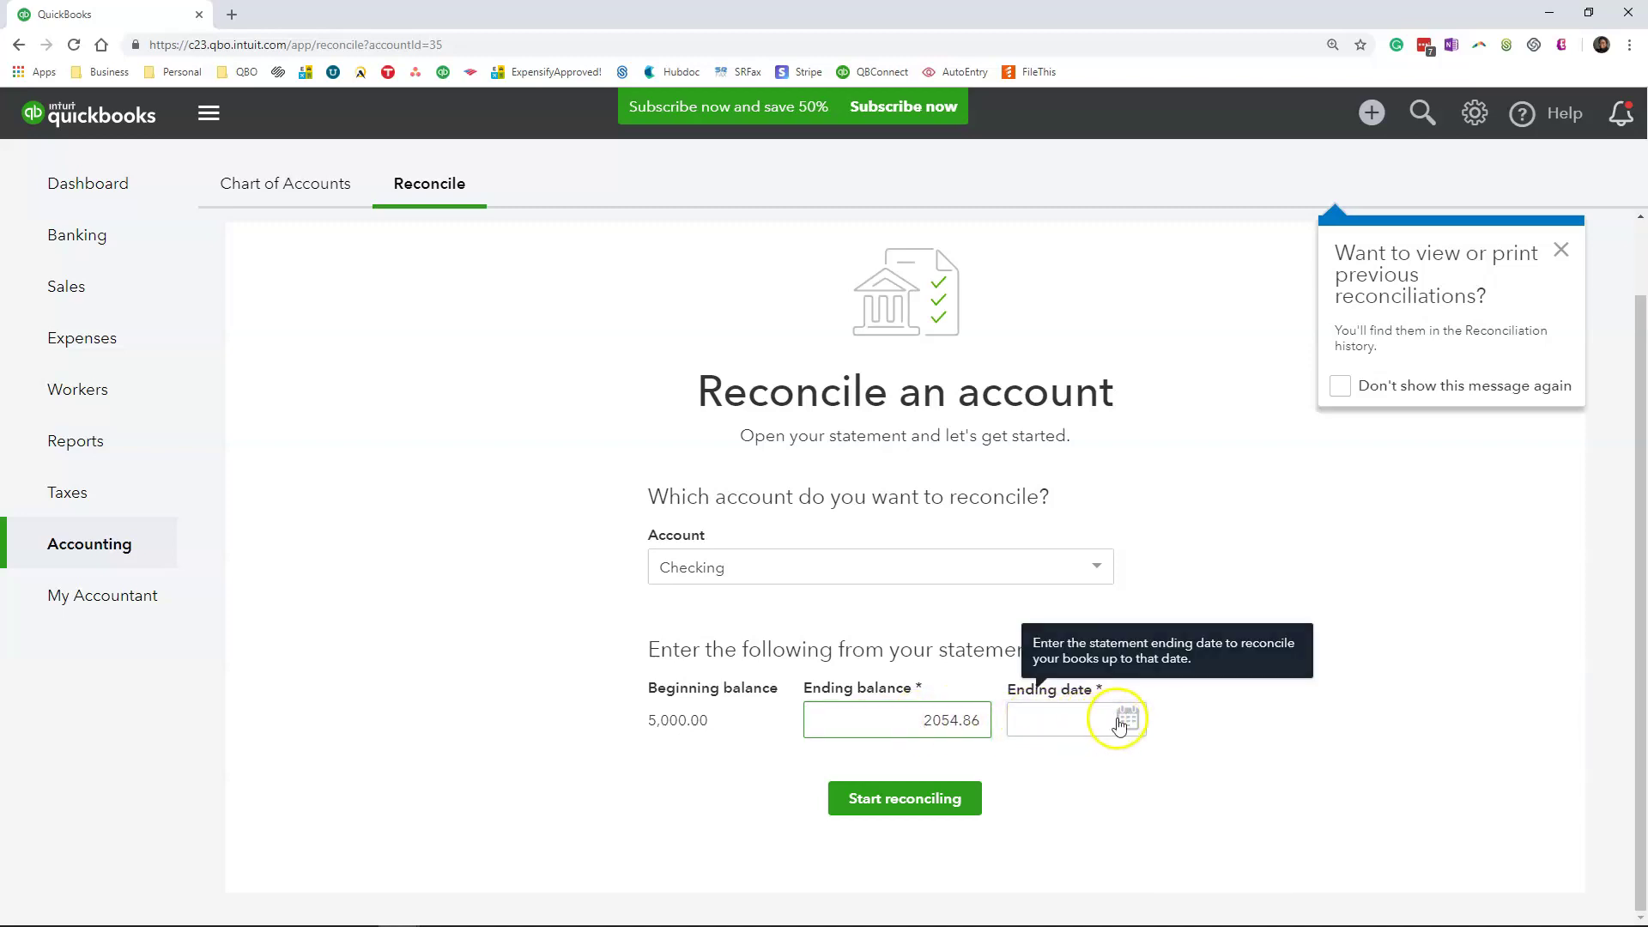
- Set the statement ending date to 12/31/2018
{"action": "left_click", "coordinate": [1128, 719]}
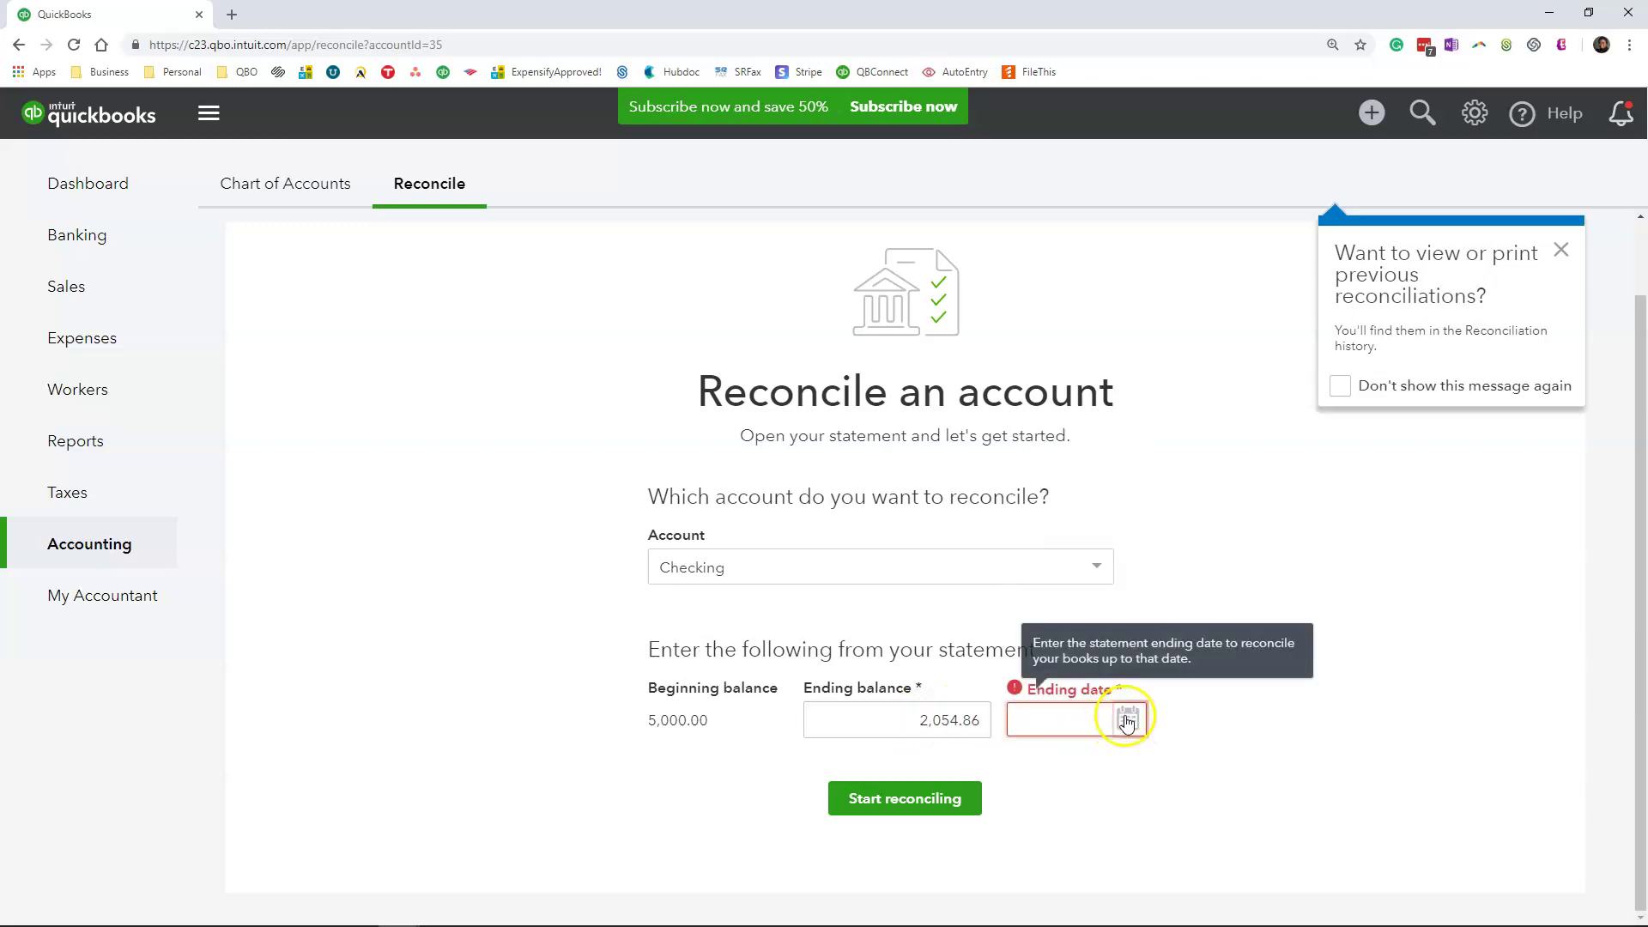
{"action": "left_click", "coordinate": [1068, 717]}
{"action": "type", "text": "12"}
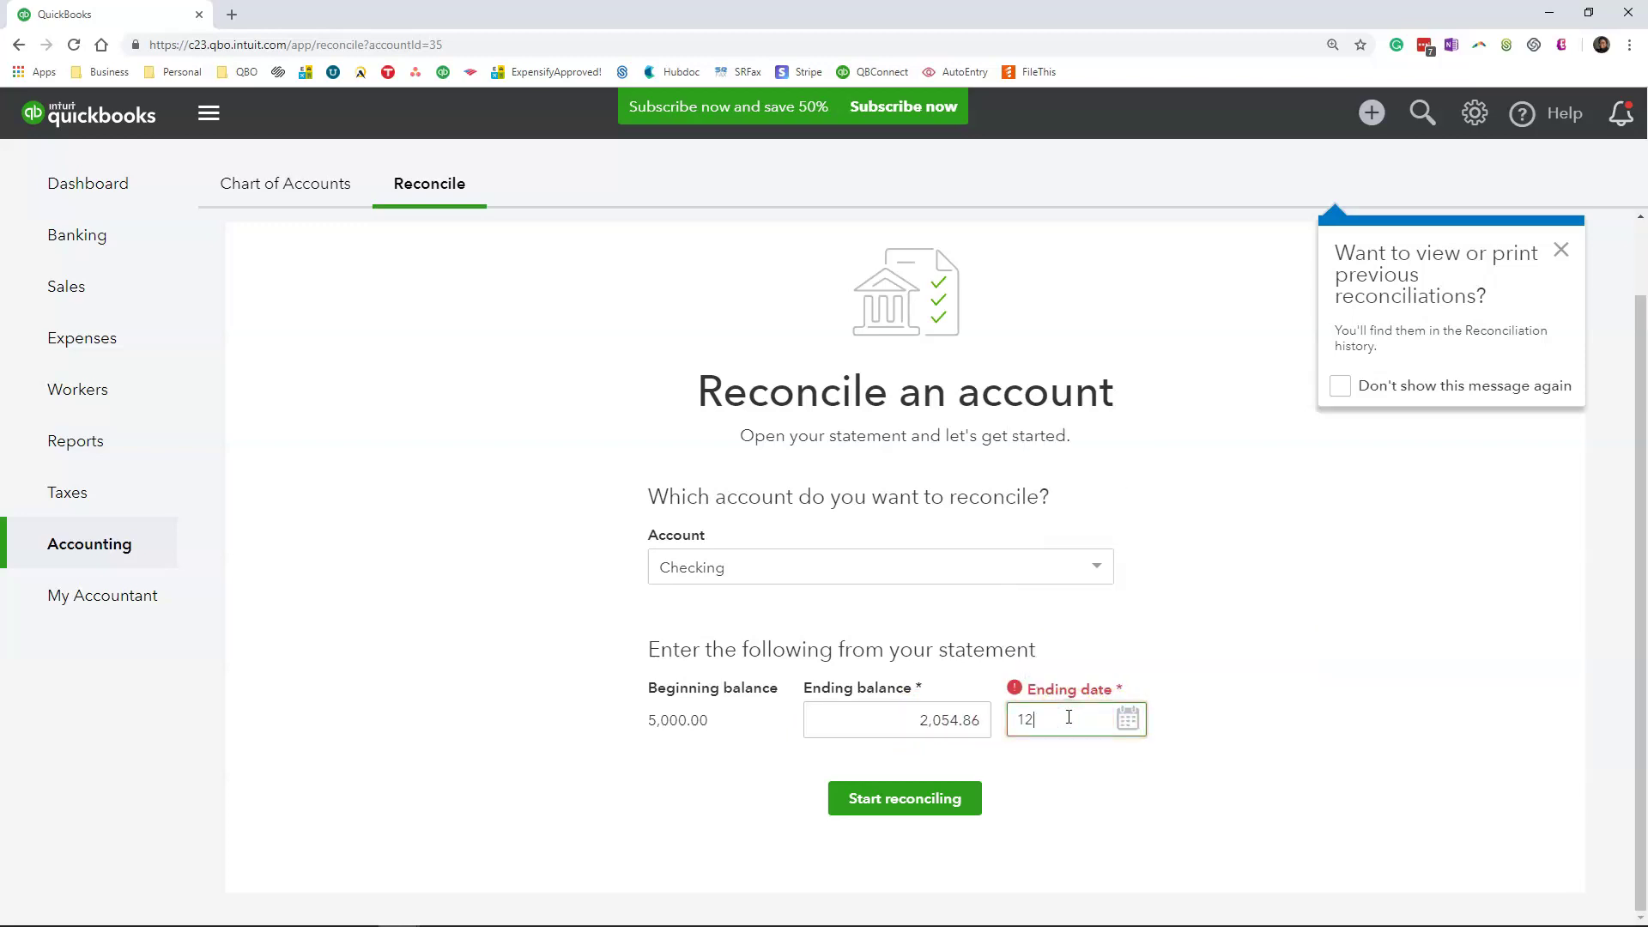
{"action": "type", "text": "3118"}
{"action": "left_click", "coordinate": [1090, 708]}
{"action": "left_click", "coordinate": [1247, 698]}
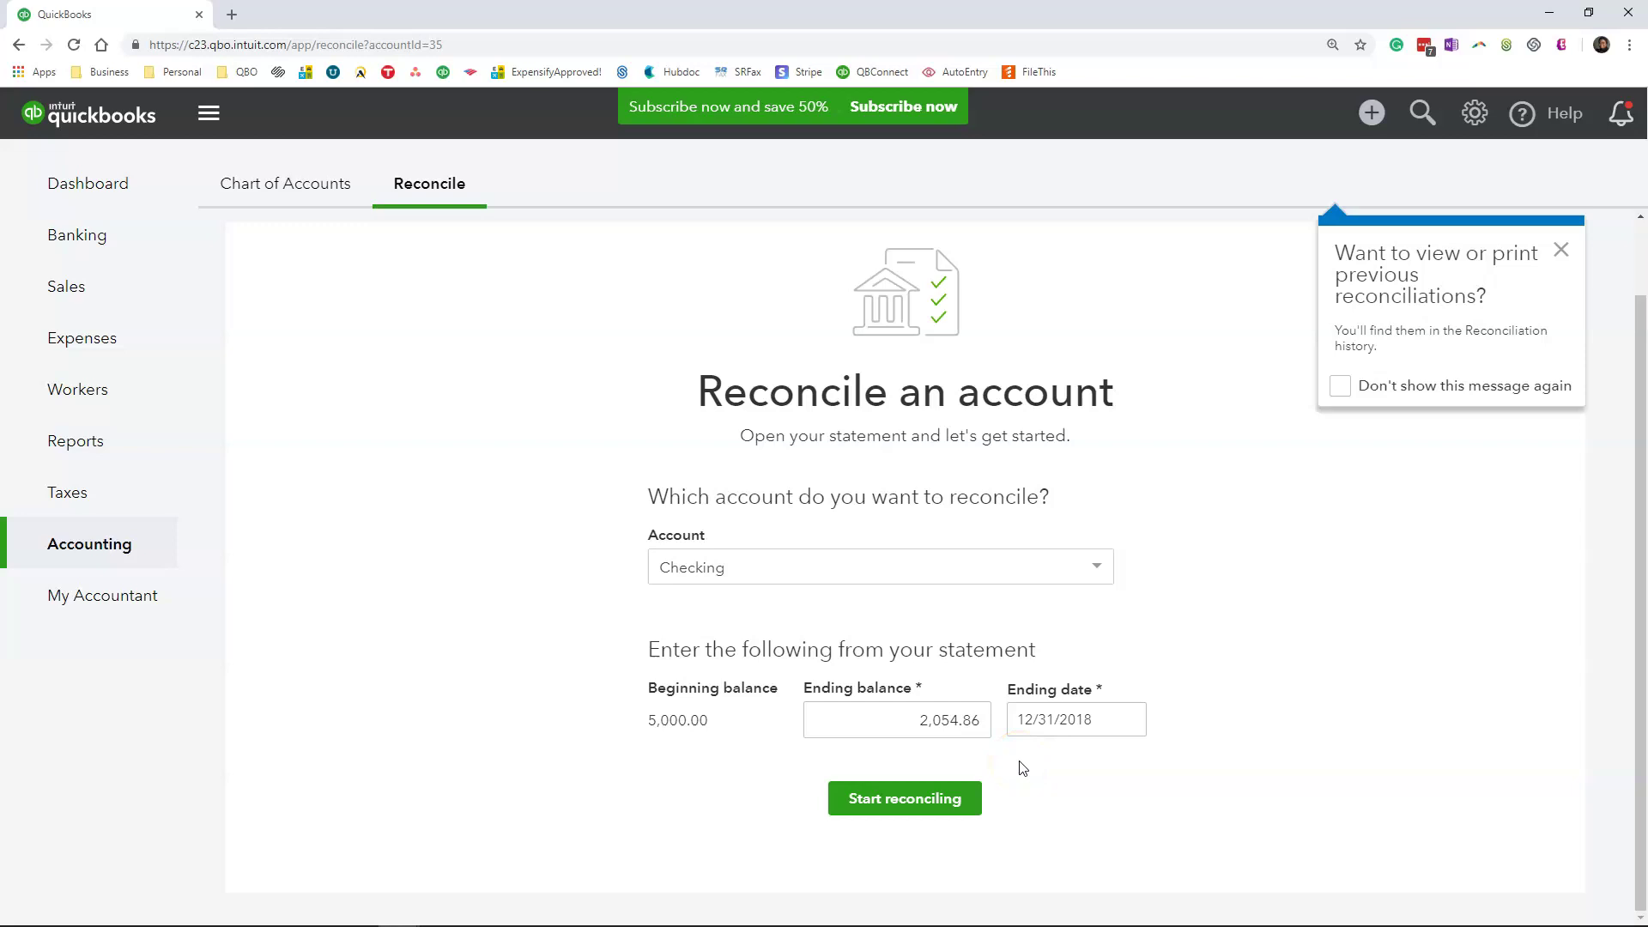
{"action": "left_click", "coordinate": [984, 722]}
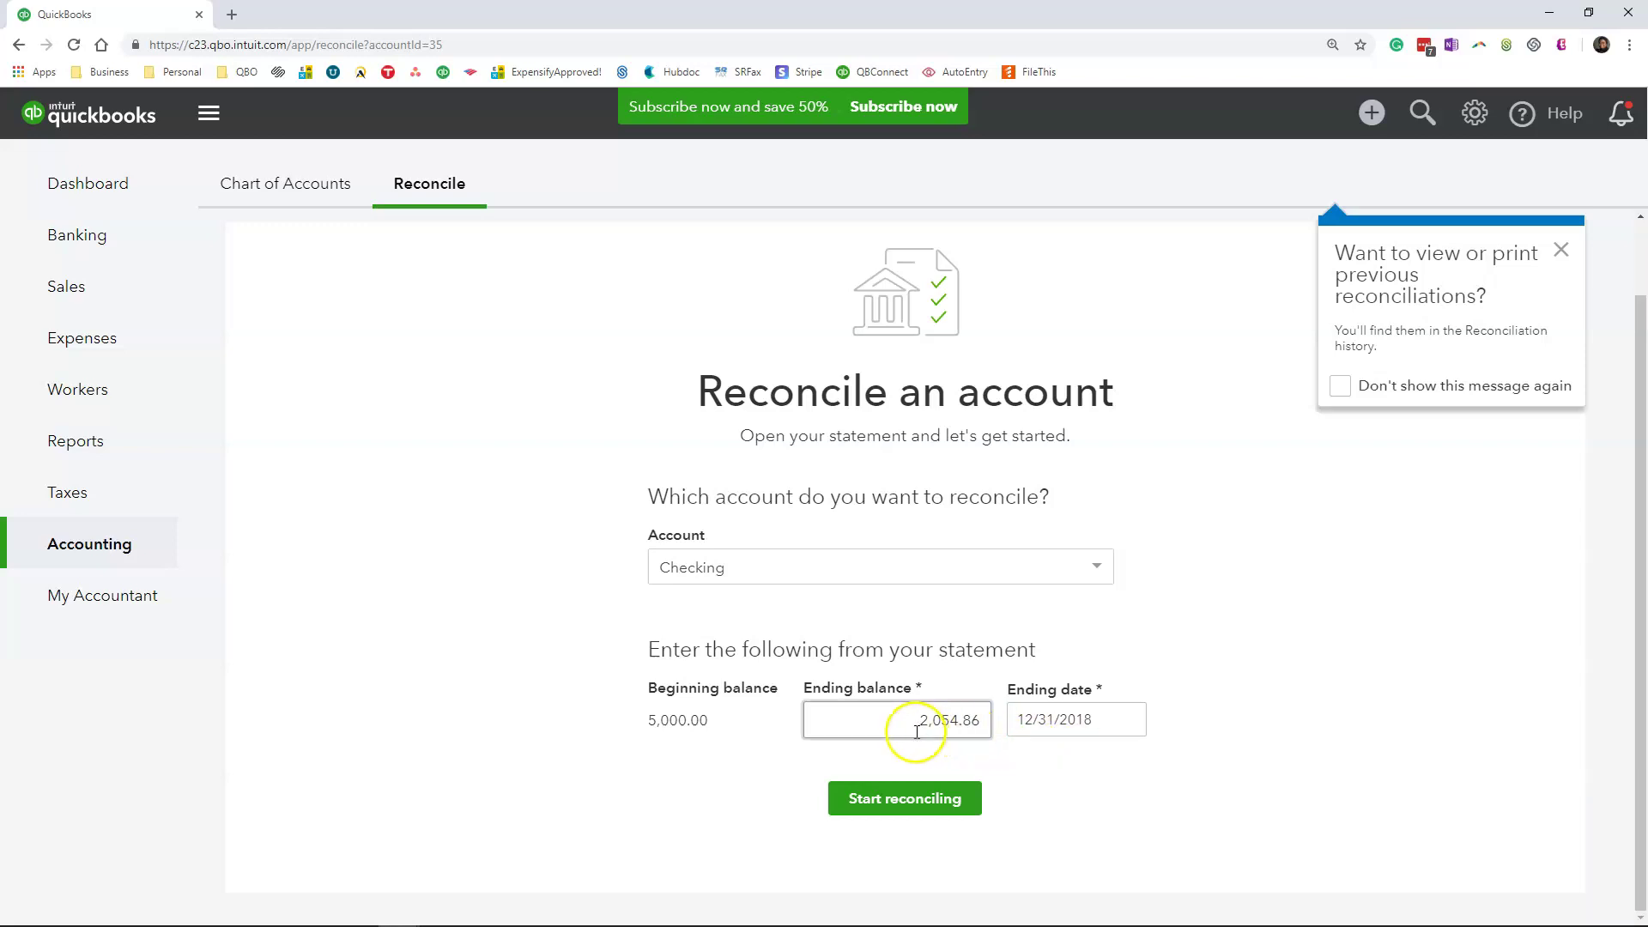
{"action": "left_click", "coordinate": [1063, 725]}
{"action": "left_click", "coordinate": [974, 797]}
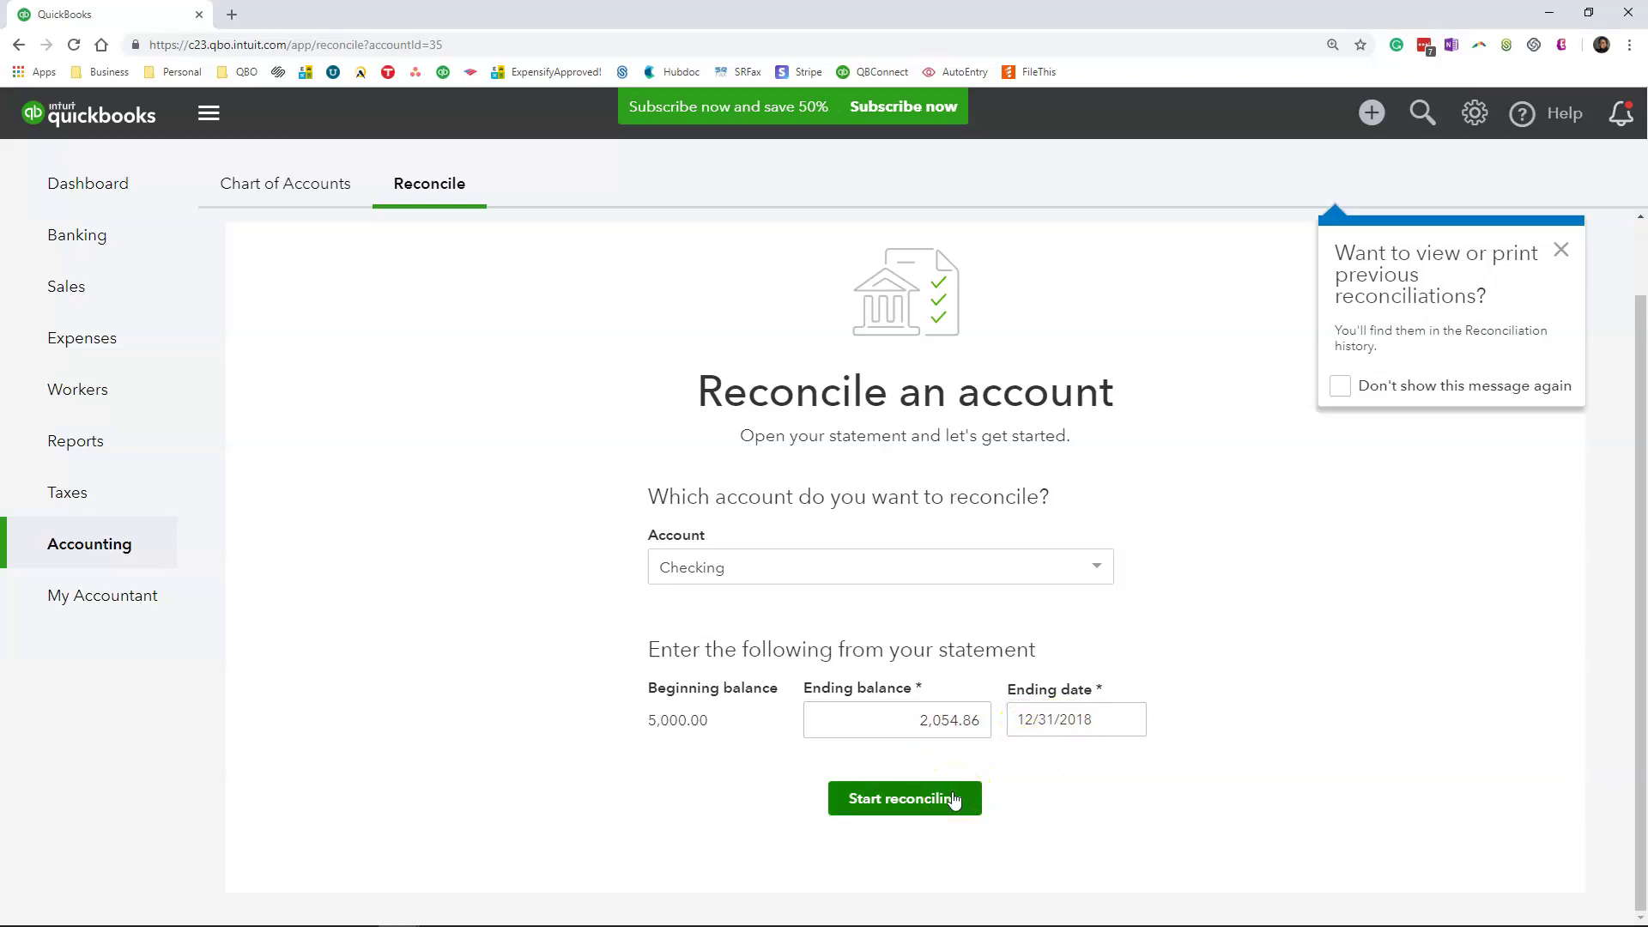
- Start reconciling and permanently dismiss the more-space and more-transactions tips
{"action": "left_click", "coordinate": [954, 799]}
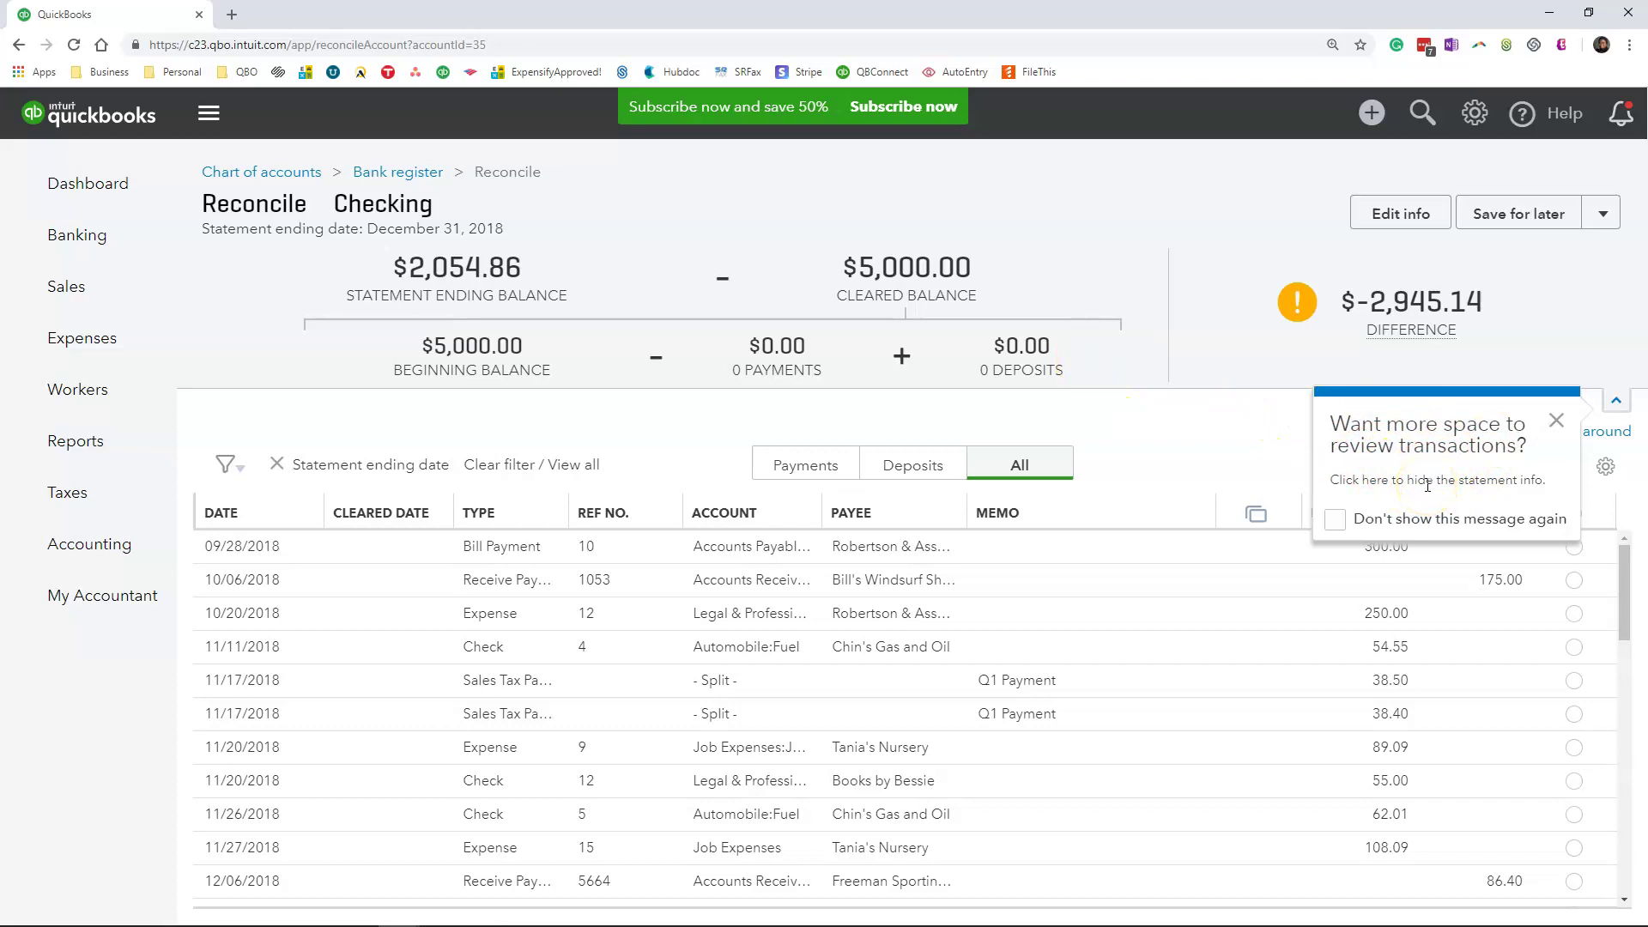
{"action": "left_click", "coordinate": [1335, 519]}
{"action": "left_click", "coordinate": [1555, 422]}
{"action": "left_click", "coordinate": [1321, 586]}
{"action": "left_click", "coordinate": [1542, 491]}
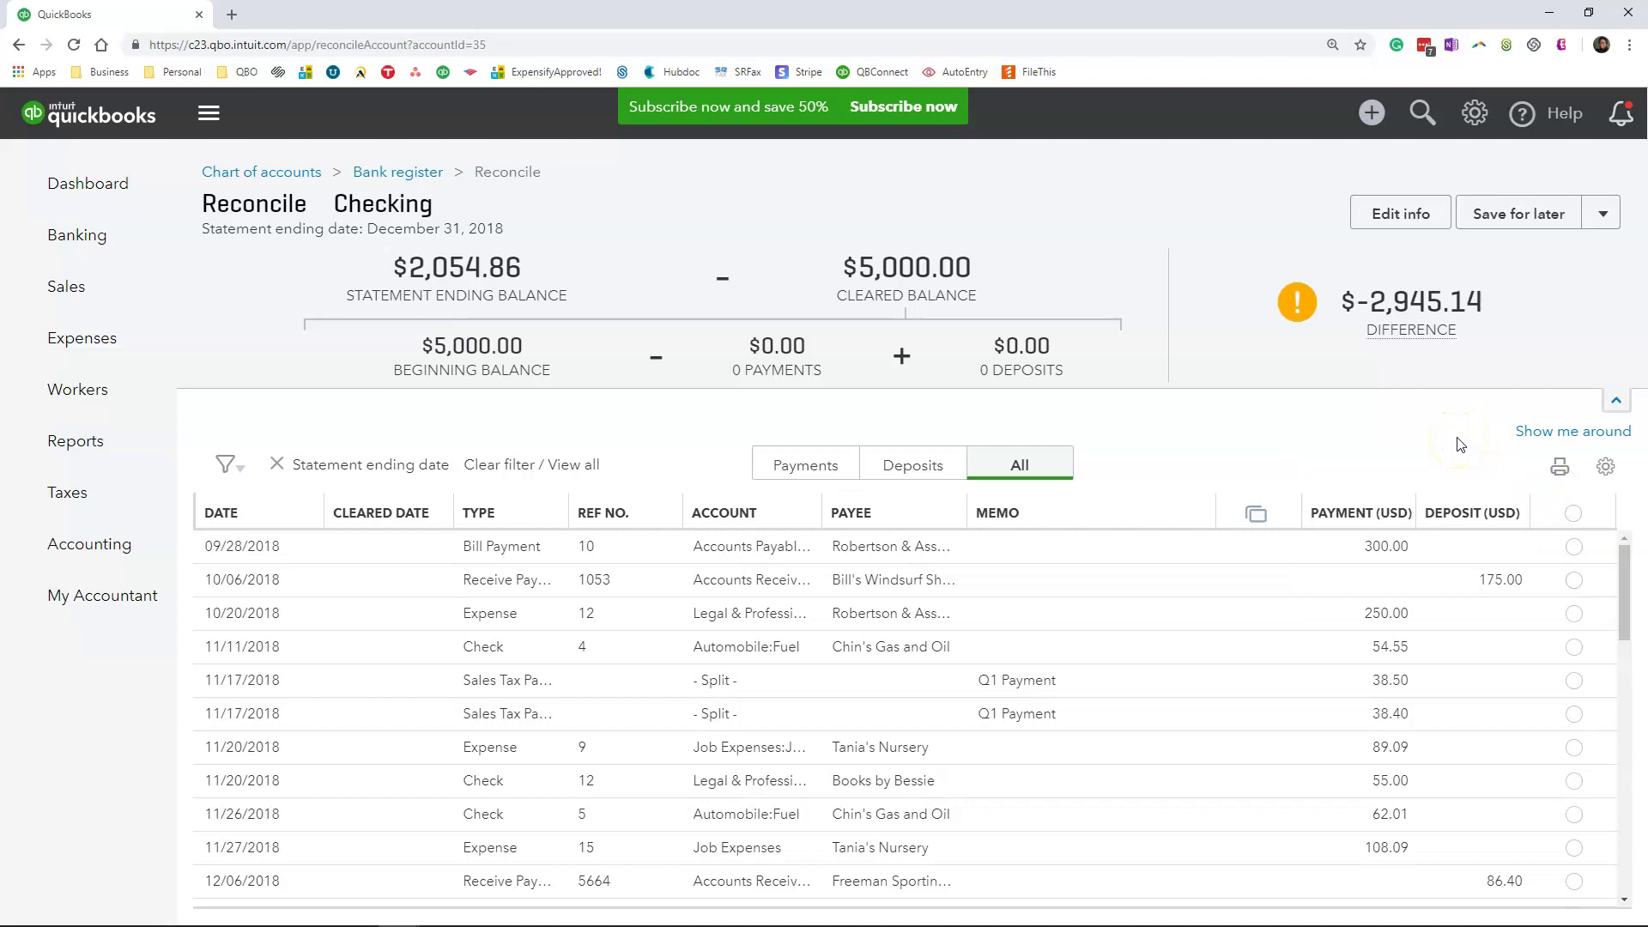
{"action": "left_click_drag", "start_coordinate": [1379, 434], "coordinate": [1341, 412]}
{"action": "left_click", "coordinate": [799, 464]}
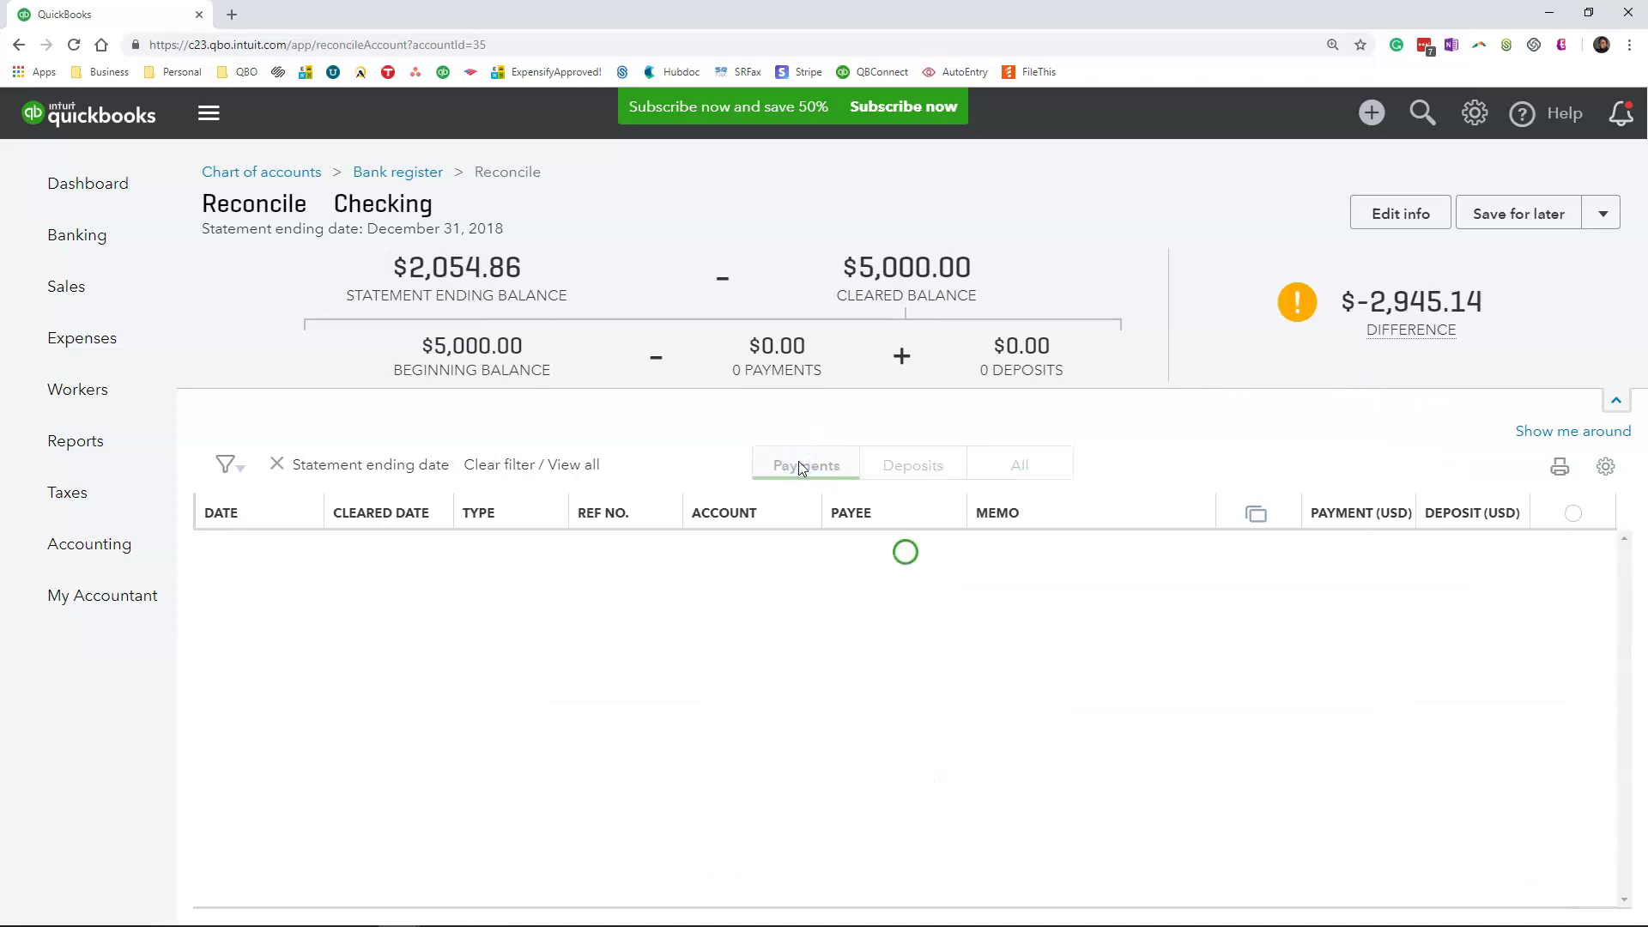
{"action": "left_click", "coordinate": [923, 467]}
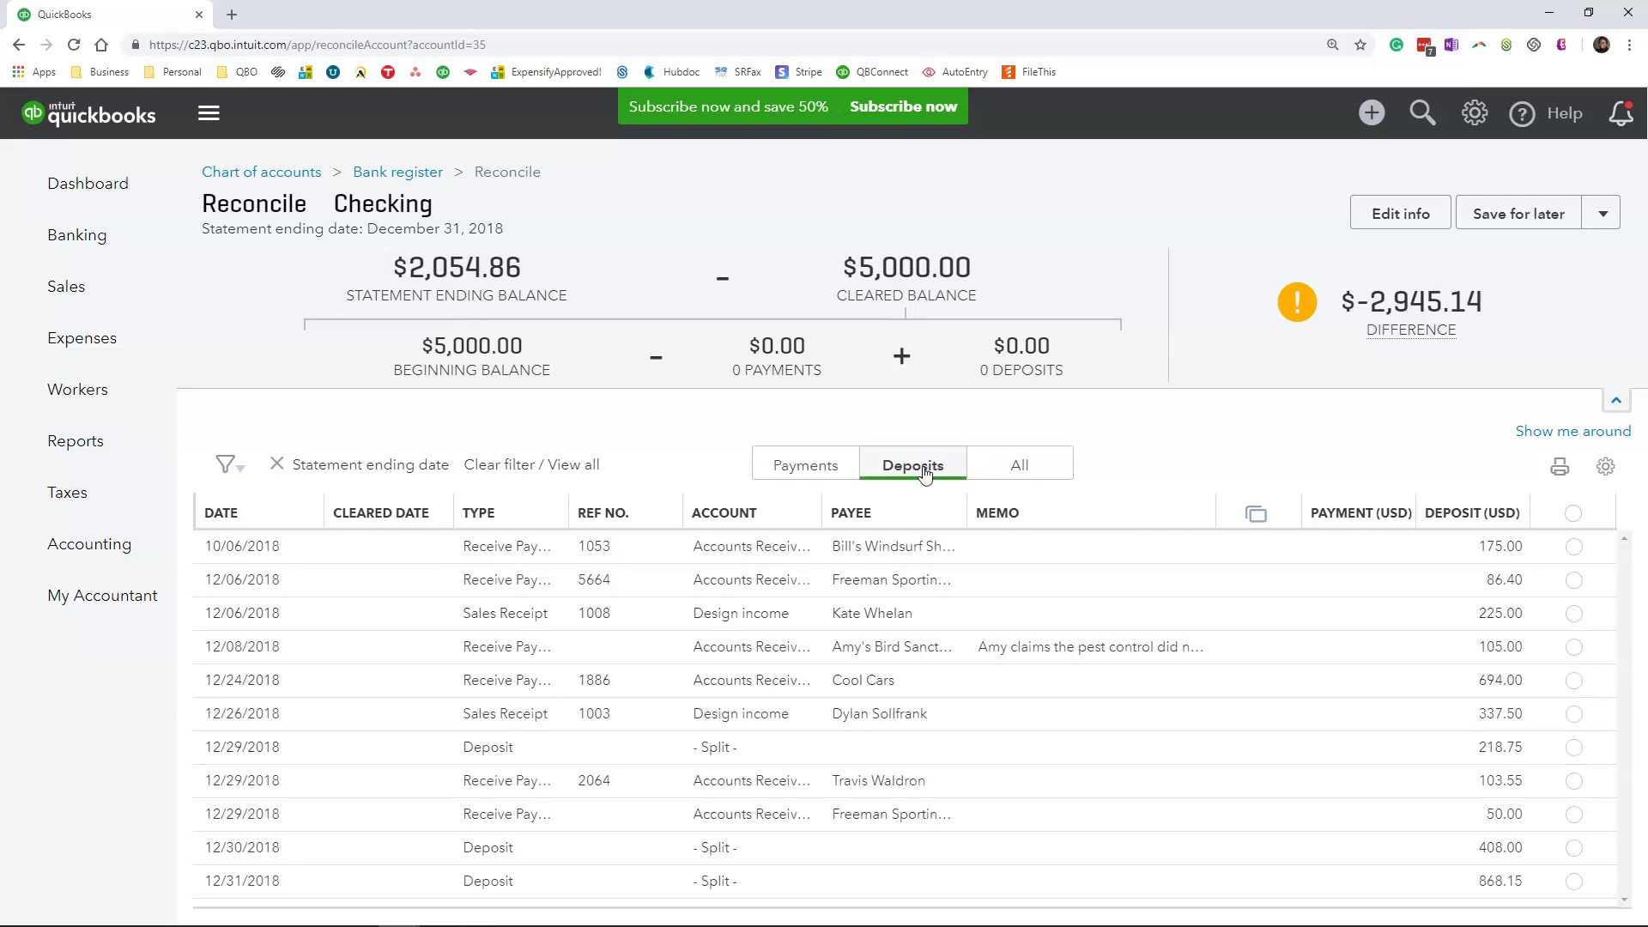
{"action": "left_click", "coordinate": [1021, 469]}
{"action": "left_click", "coordinate": [1120, 477]}
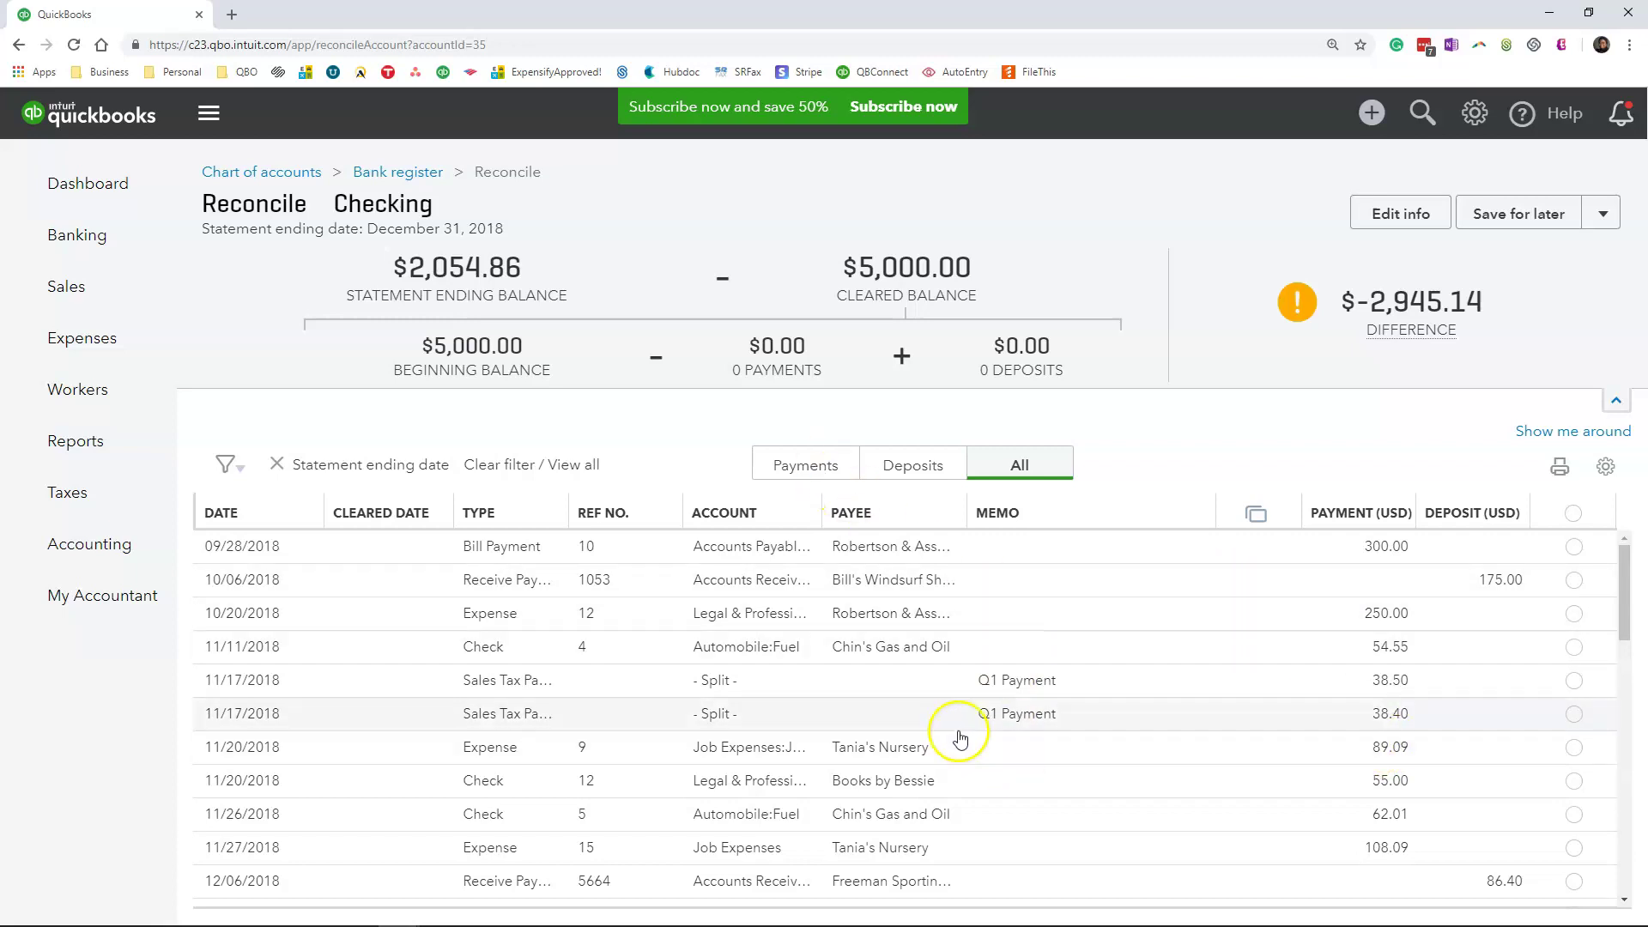
{"action": "scroll", "coordinate": [1231, 687], "scroll_direction": "down", "scroll_amount": 3}
{"action": "scroll", "coordinate": [1230, 695], "scroll_direction": "down", "scroll_amount": 2}
{"action": "scroll", "coordinate": [1230, 696], "scroll_direction": "down", "scroll_amount": 1}
{"action": "scroll", "coordinate": [1230, 696], "scroll_direction": "down", "scroll_amount": 2}
{"action": "scroll", "coordinate": [1230, 696], "scroll_direction": "down", "scroll_amount": 1}
{"action": "scroll", "coordinate": [1231, 695], "scroll_direction": "up", "scroll_amount": 3}
{"action": "scroll", "coordinate": [1225, 688], "scroll_direction": "up", "scroll_amount": 5}
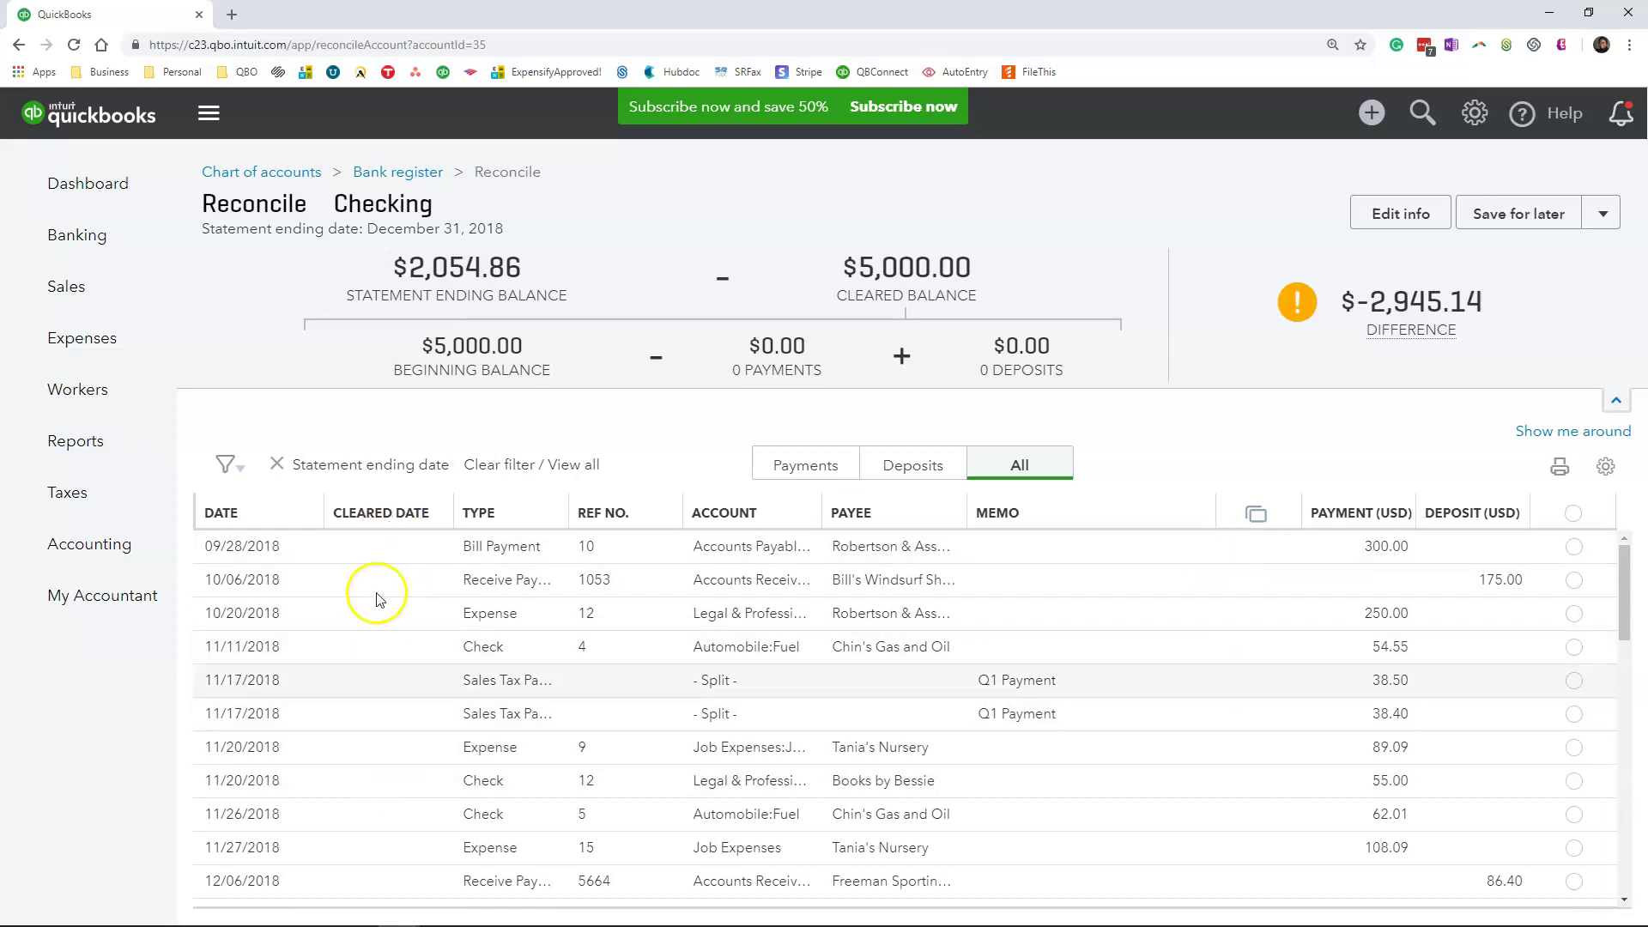
- Show only payments and clear the Bob's Burger Joint, Books by Bessie, Squeaky Kleen, Pye's Cakes and PG&E payments
{"action": "left_click", "coordinate": [822, 473]}
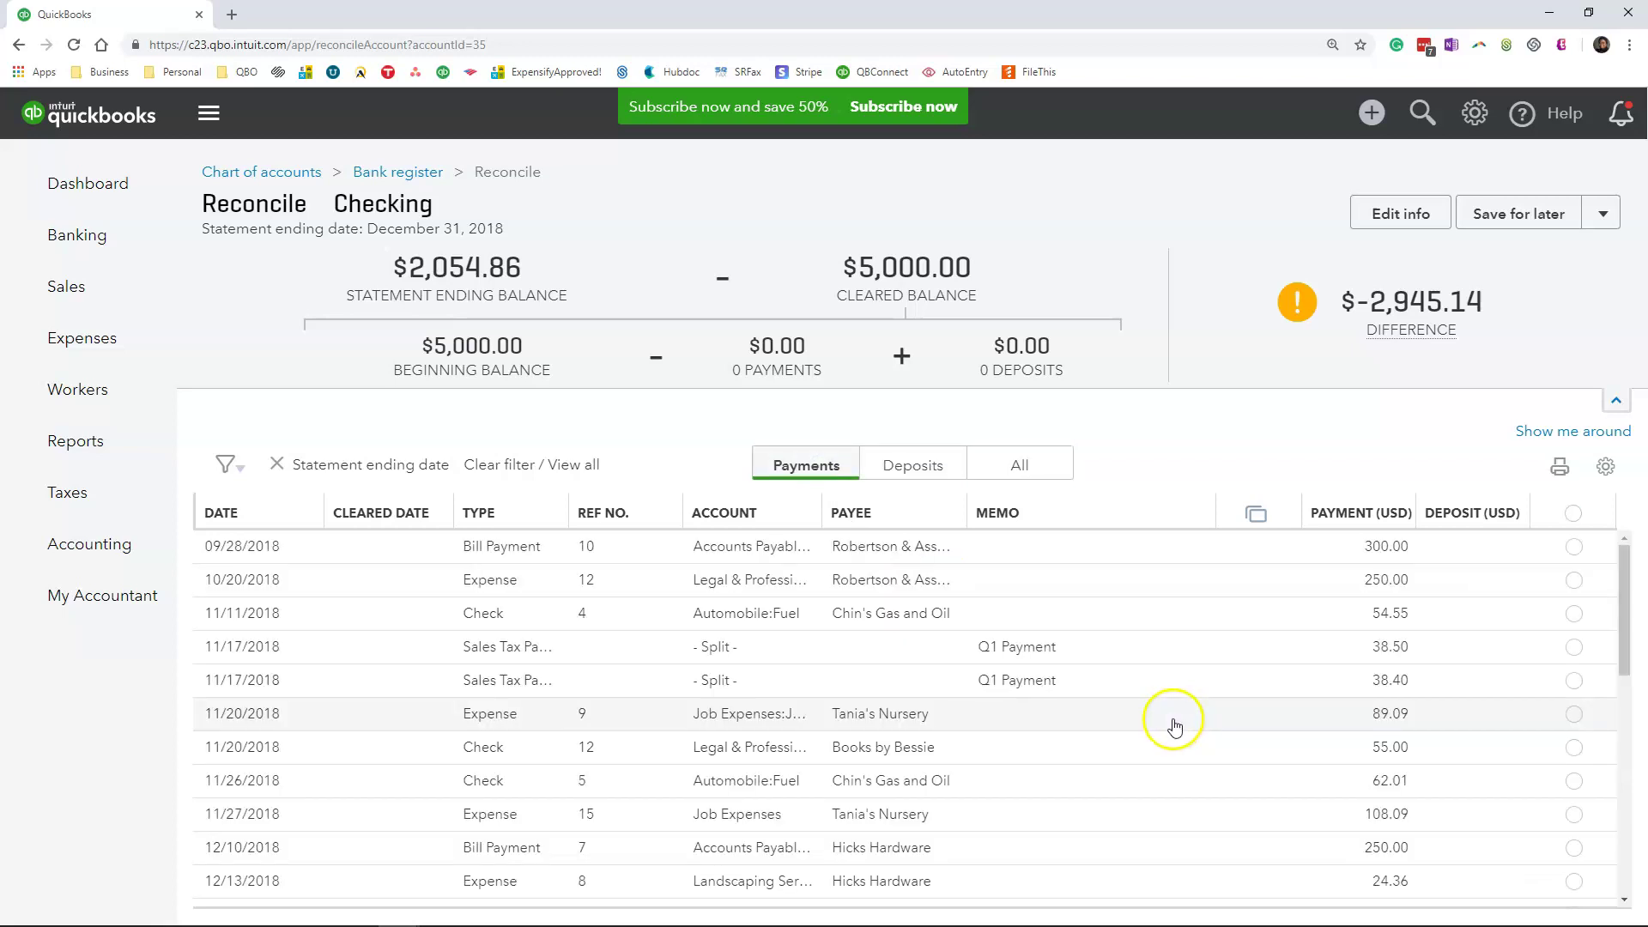
{"action": "scroll", "coordinate": [1174, 727], "scroll_direction": "down", "scroll_amount": 5}
{"action": "scroll", "coordinate": [1170, 726], "scroll_direction": "down", "scroll_amount": 2}
{"action": "scroll", "coordinate": [1170, 725], "scroll_direction": "down", "scroll_amount": 1}
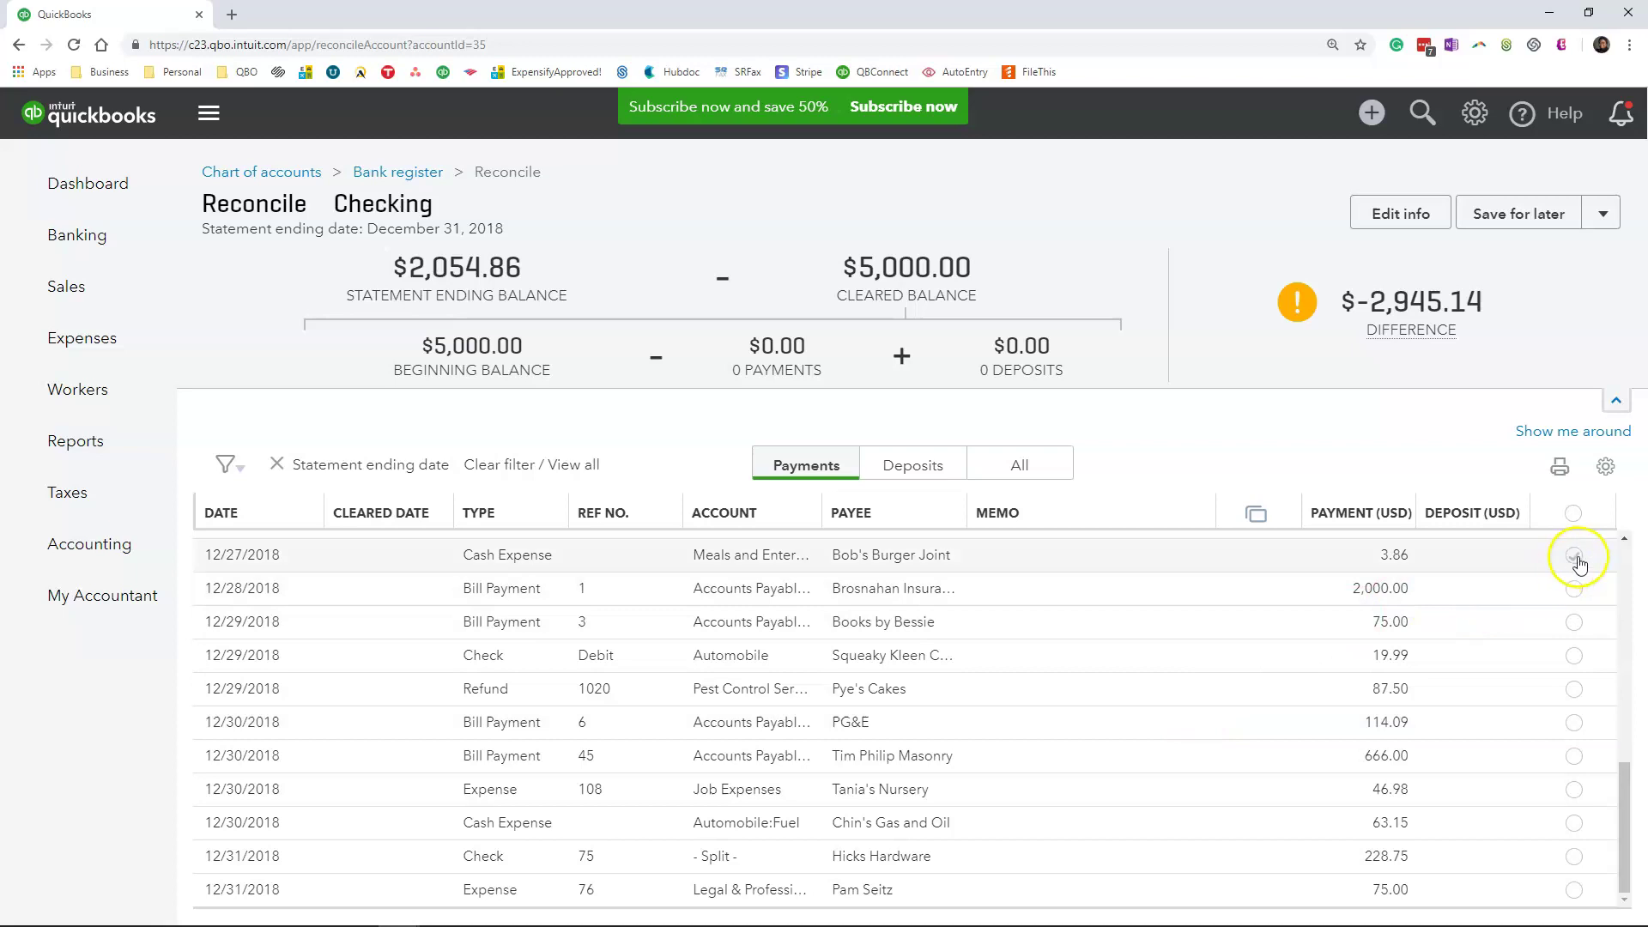
{"action": "left_click", "coordinate": [1575, 557]}
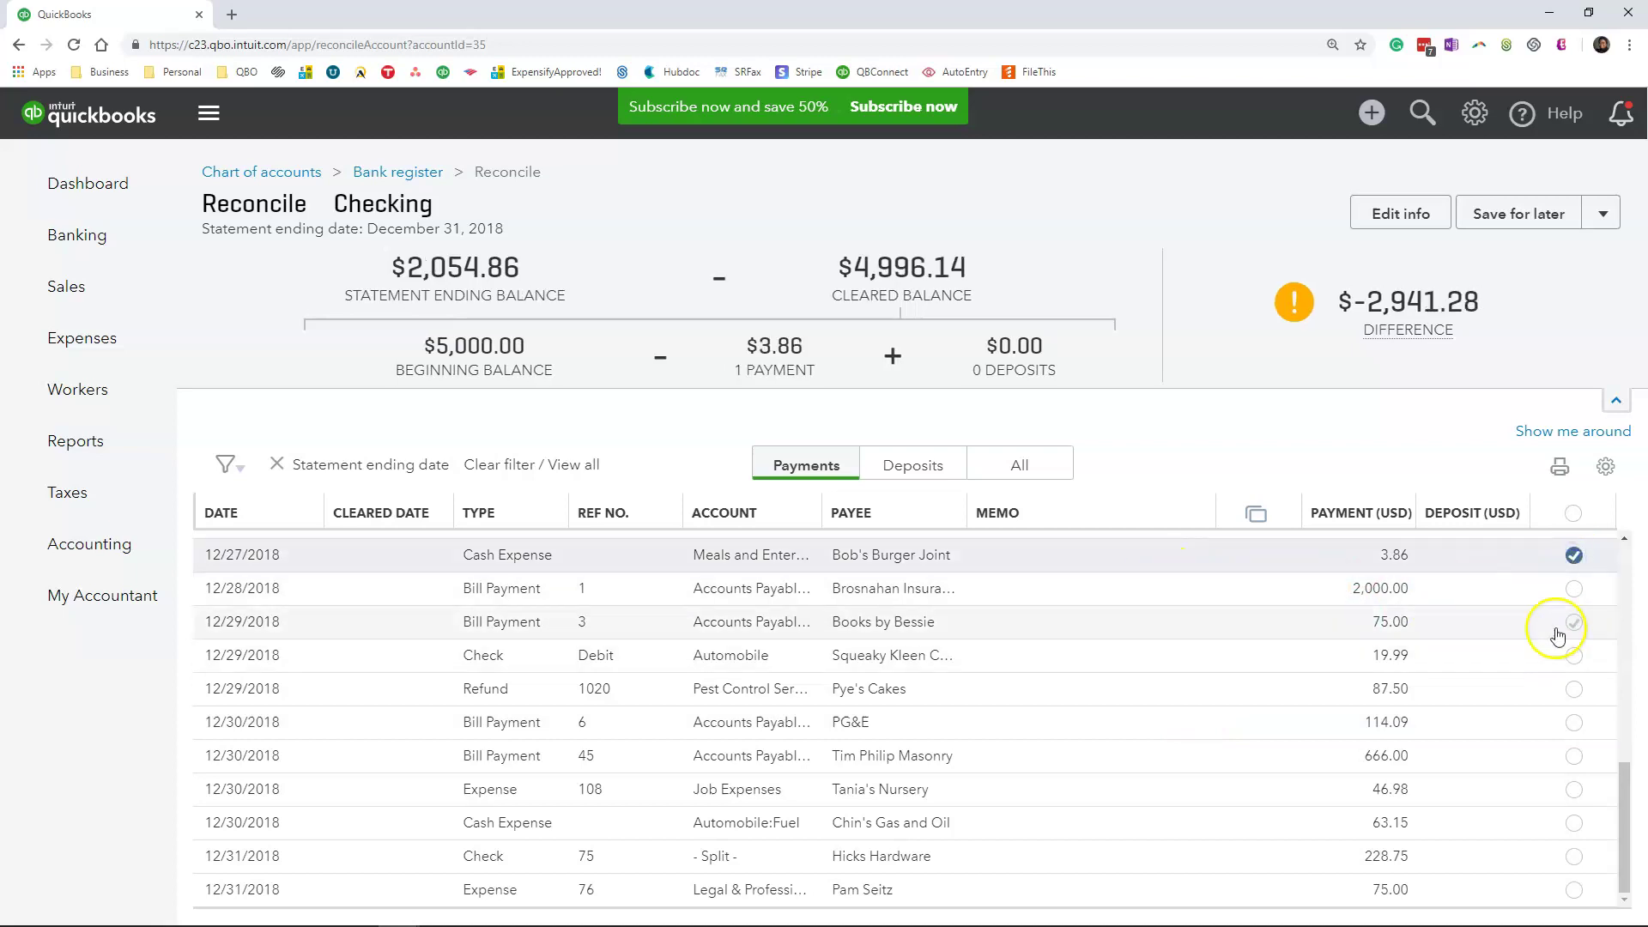
{"action": "left_click", "coordinate": [1575, 589]}
{"action": "left_click", "coordinate": [1574, 624]}
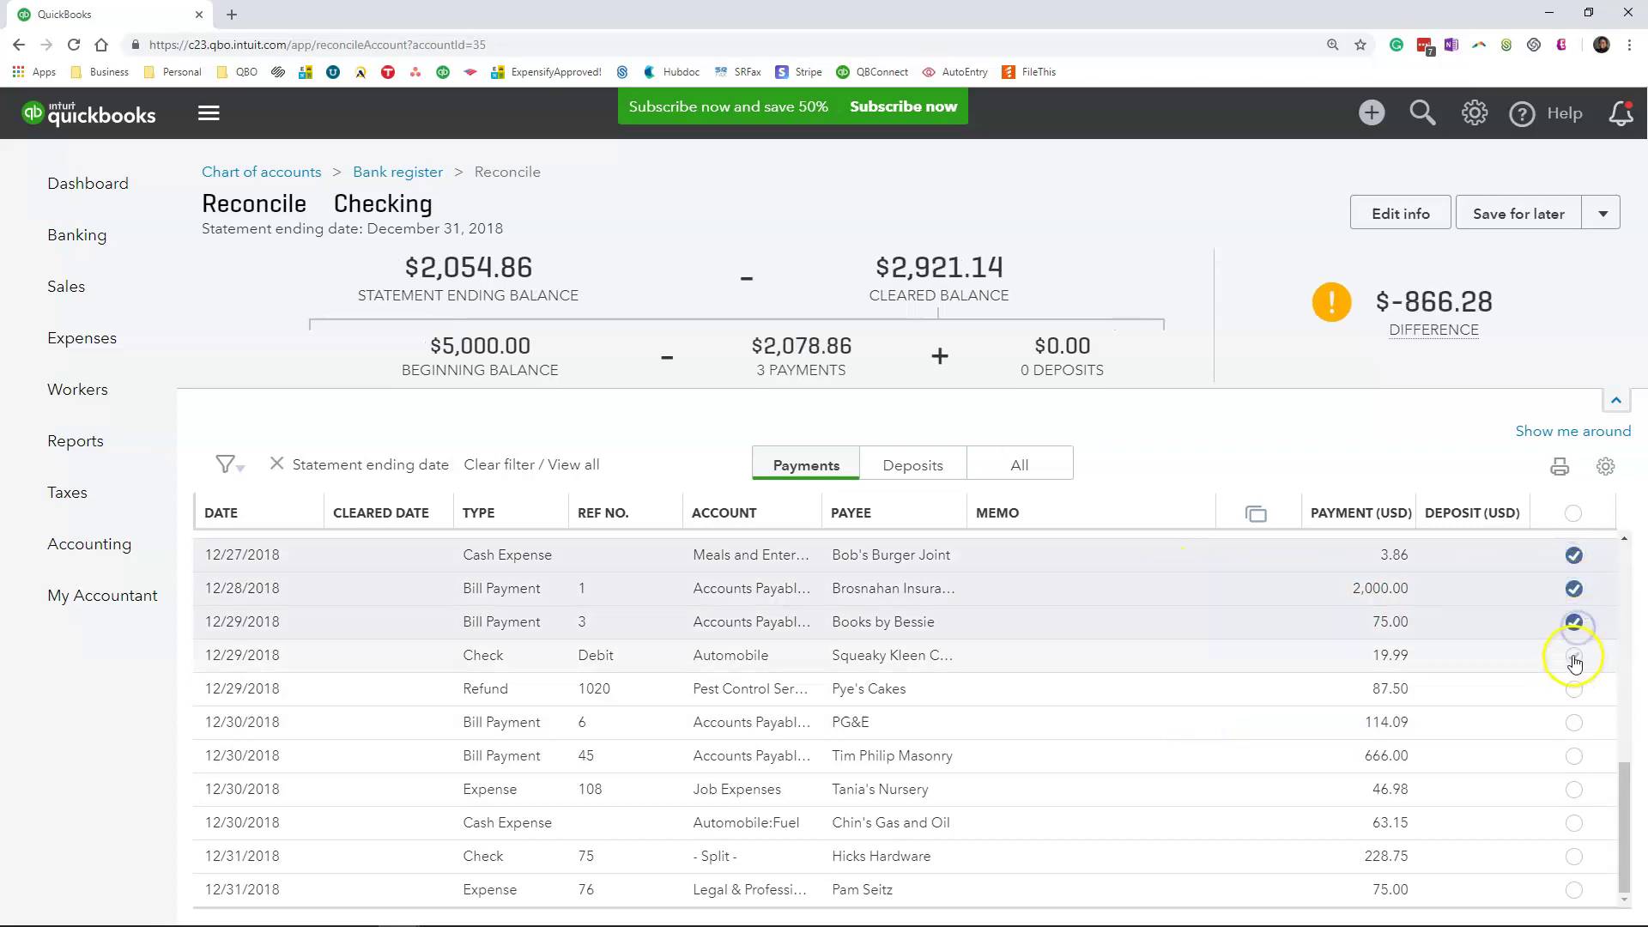
{"action": "left_click", "coordinate": [1574, 655]}
{"action": "left_click", "coordinate": [1574, 690]}
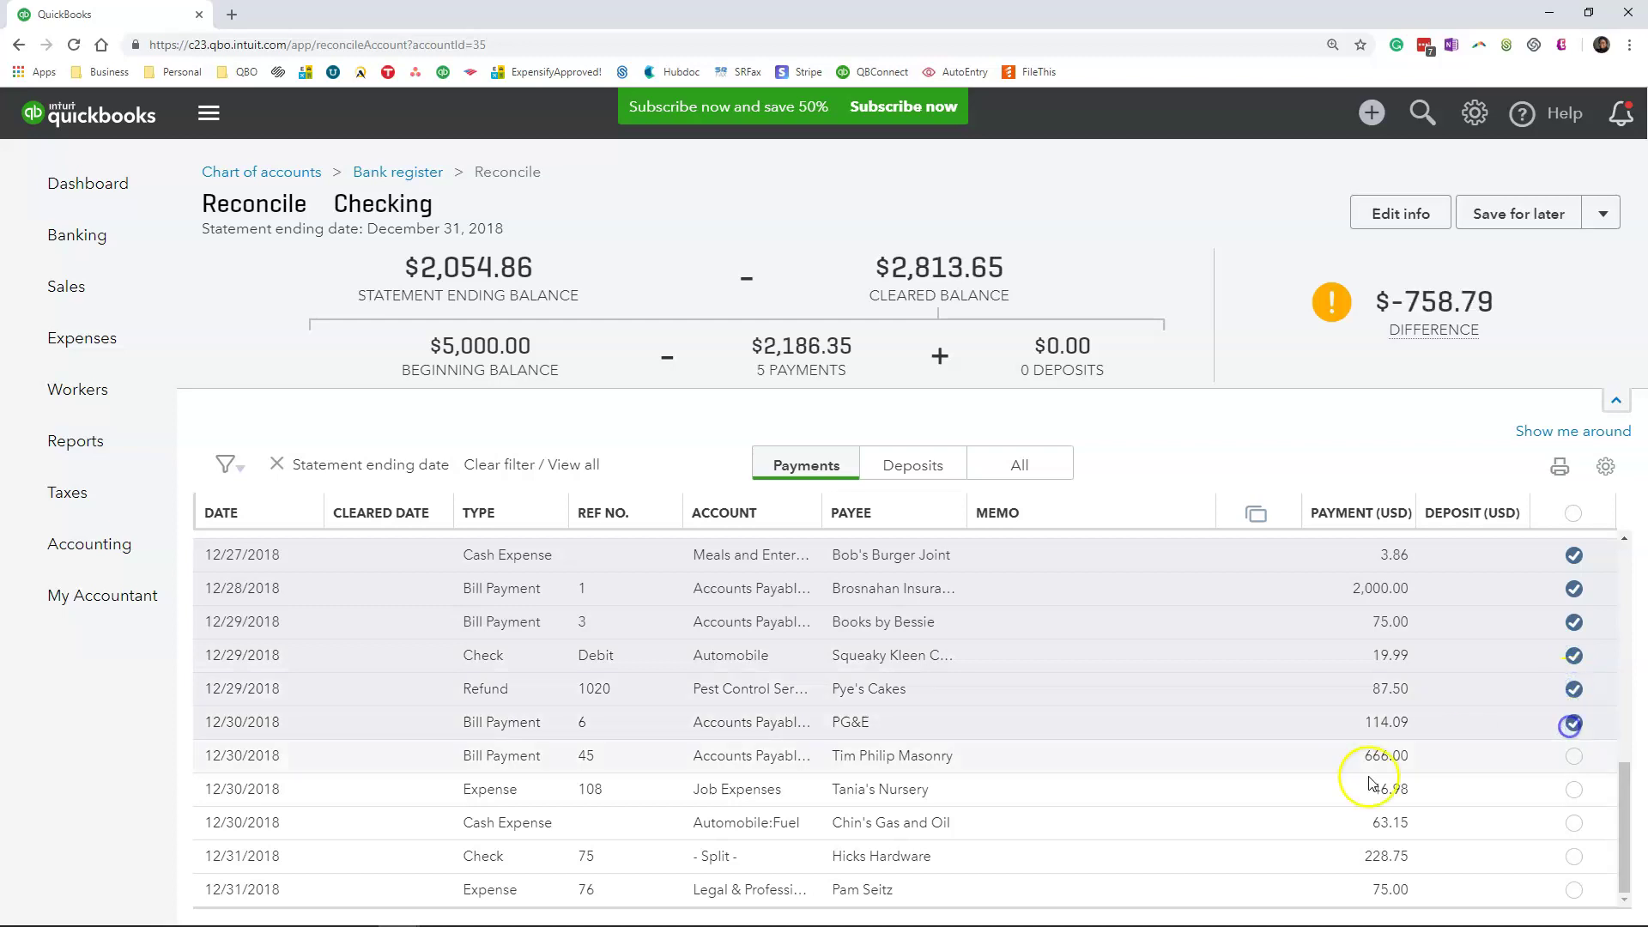
{"action": "left_click", "coordinate": [1574, 722]}
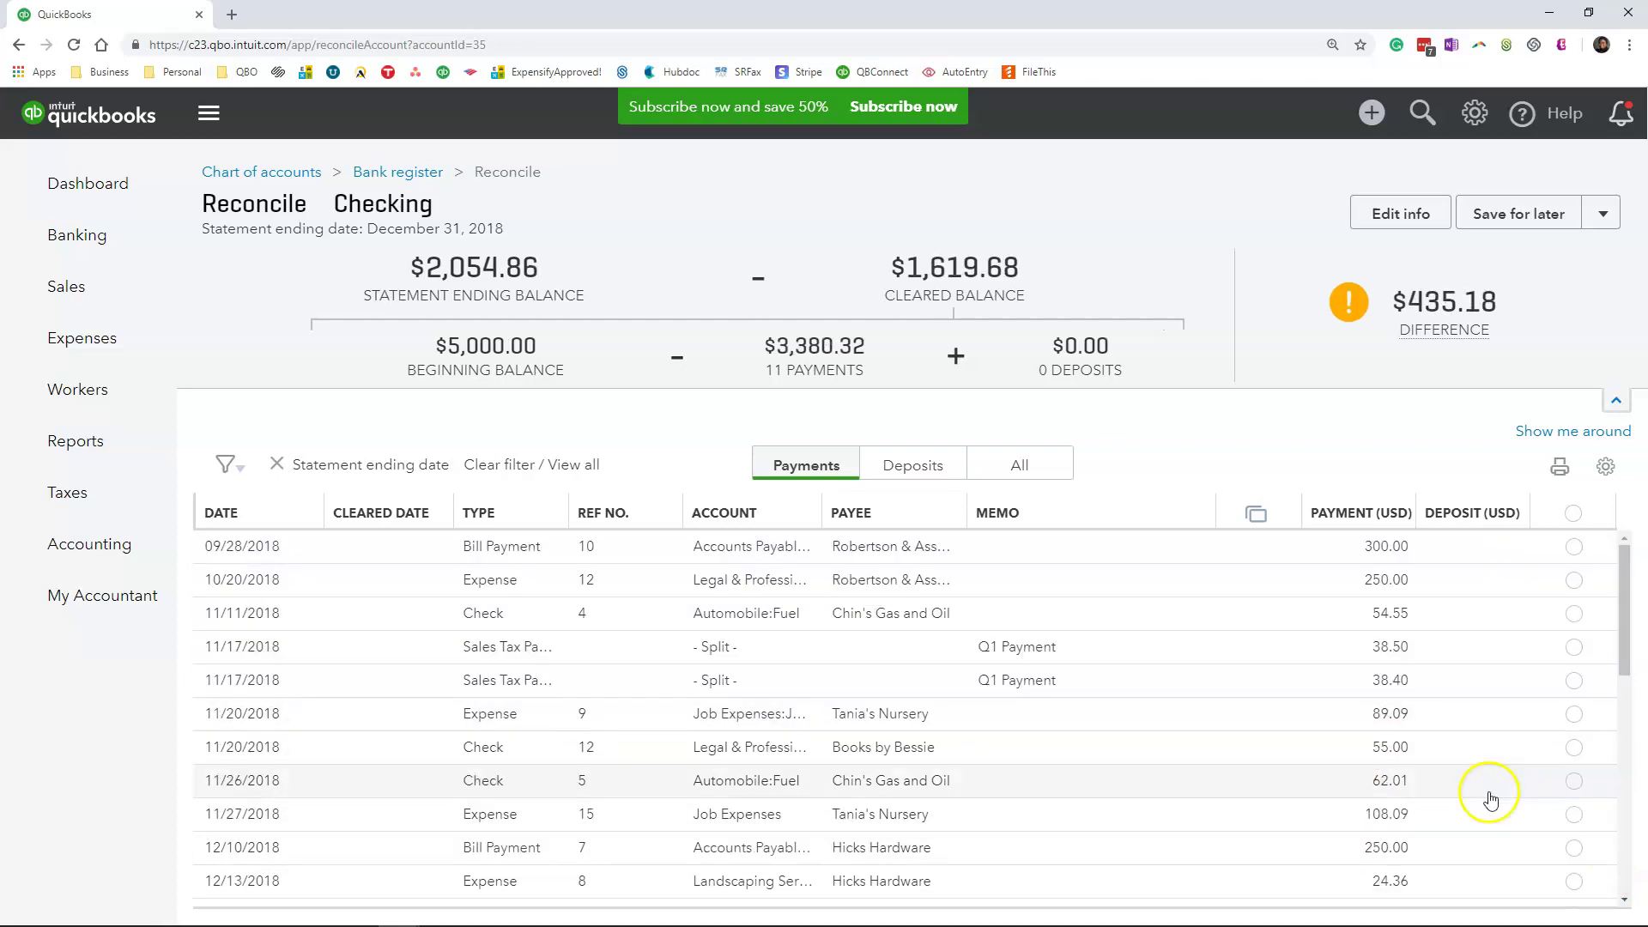
- Clear the 300.00, 250.00, 11/11, 11/17, 89.09 and 55.00 payments, then select all 30
{"action": "left_click", "coordinate": [1573, 545]}
{"action": "left_click", "coordinate": [1573, 579]}
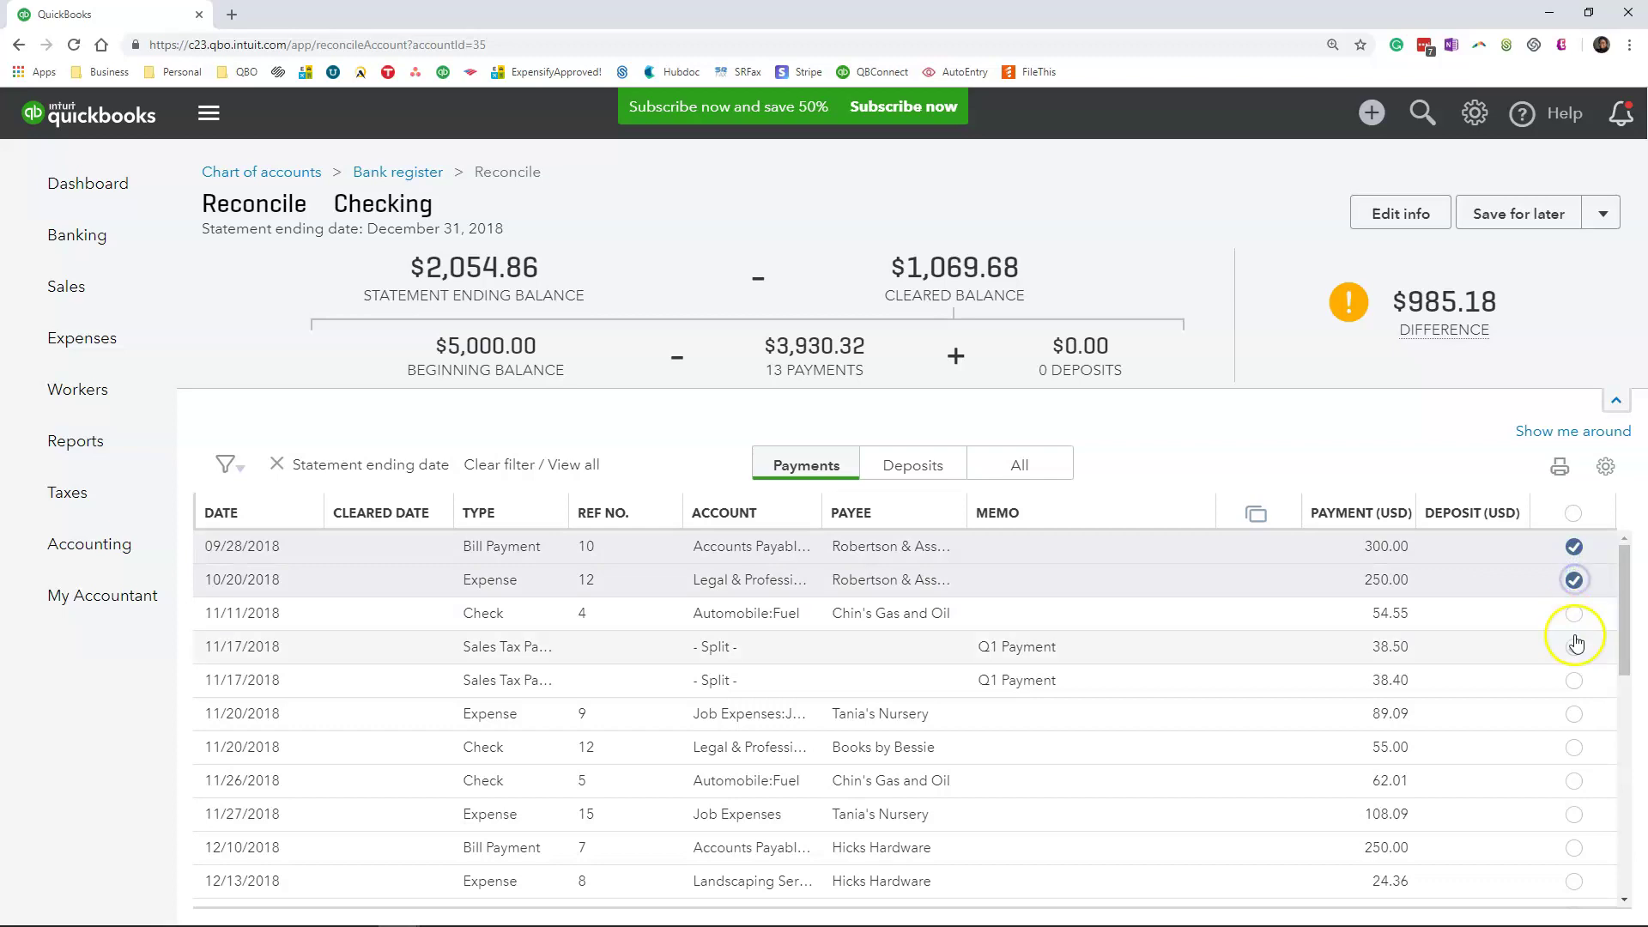
{"action": "left_click", "coordinate": [1573, 612]}
{"action": "left_click", "coordinate": [1573, 646]}
{"action": "left_click", "coordinate": [1575, 681]}
{"action": "left_click", "coordinate": [1573, 713]}
{"action": "left_click", "coordinate": [1573, 748]}
{"action": "scroll", "coordinate": [1517, 717], "scroll_direction": "down", "scroll_amount": 2}
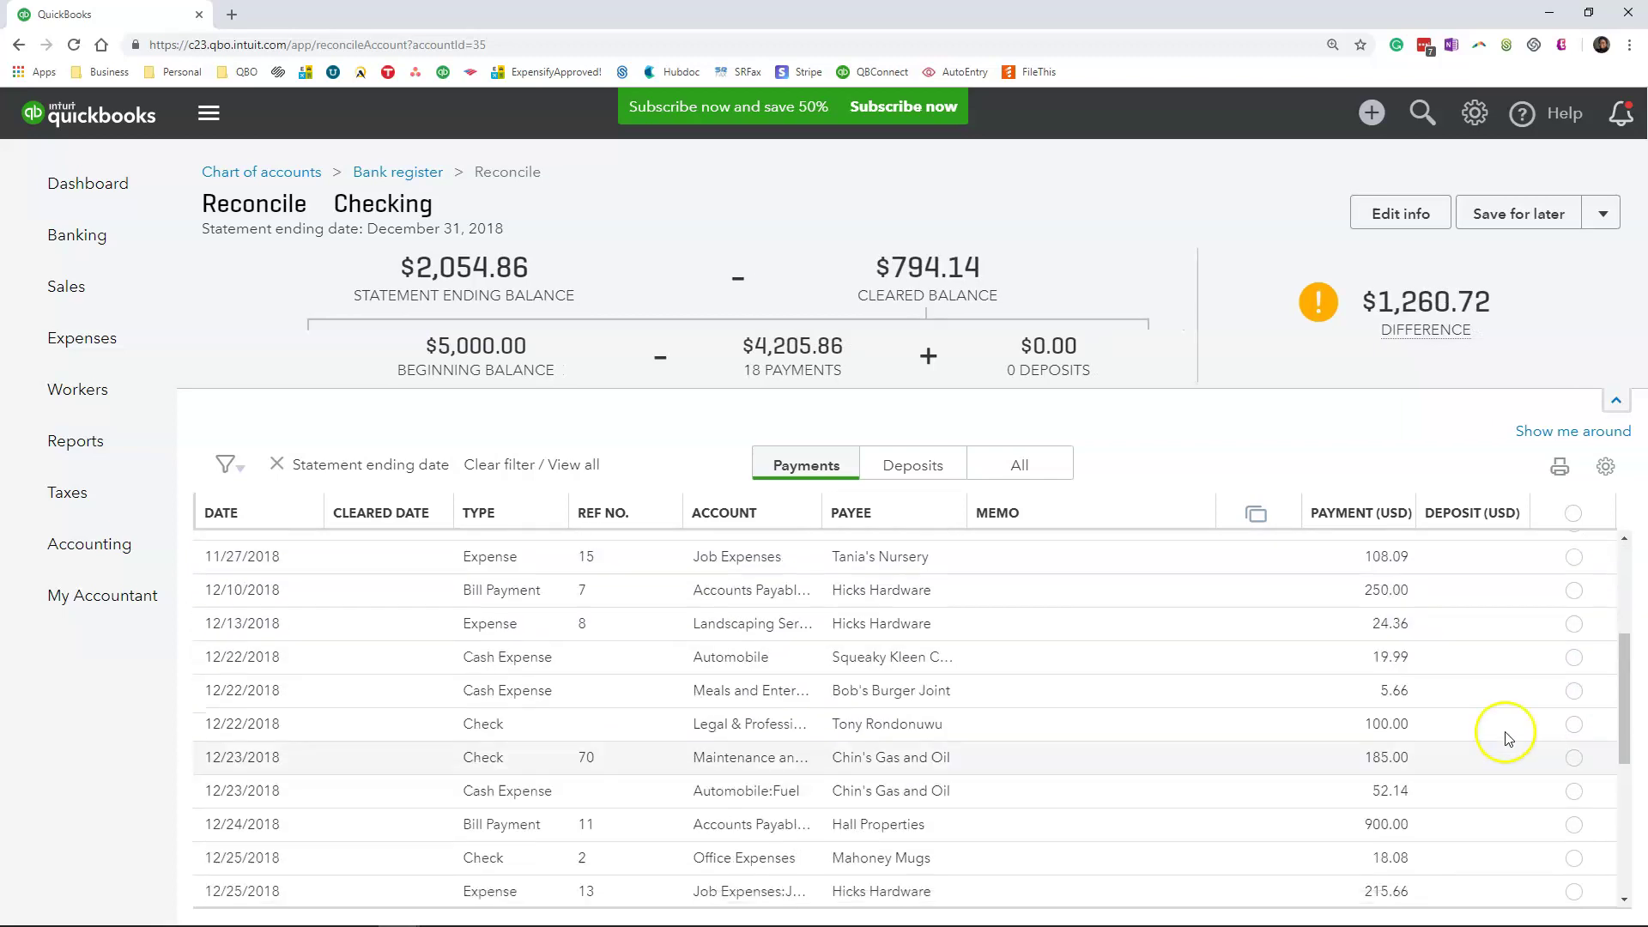
{"action": "scroll", "coordinate": [1532, 683], "scroll_direction": "down", "scroll_amount": 1}
{"action": "scroll", "coordinate": [1563, 633], "scroll_direction": "down", "scroll_amount": 1}
{"action": "scroll", "coordinate": [1570, 640], "scroll_direction": "up", "scroll_amount": 1}
{"action": "scroll", "coordinate": [1570, 640], "scroll_direction": "up", "scroll_amount": 2}
{"action": "scroll", "coordinate": [1564, 568], "scroll_direction": "up", "scroll_amount": 1}
{"action": "left_click", "coordinate": [1573, 512]}
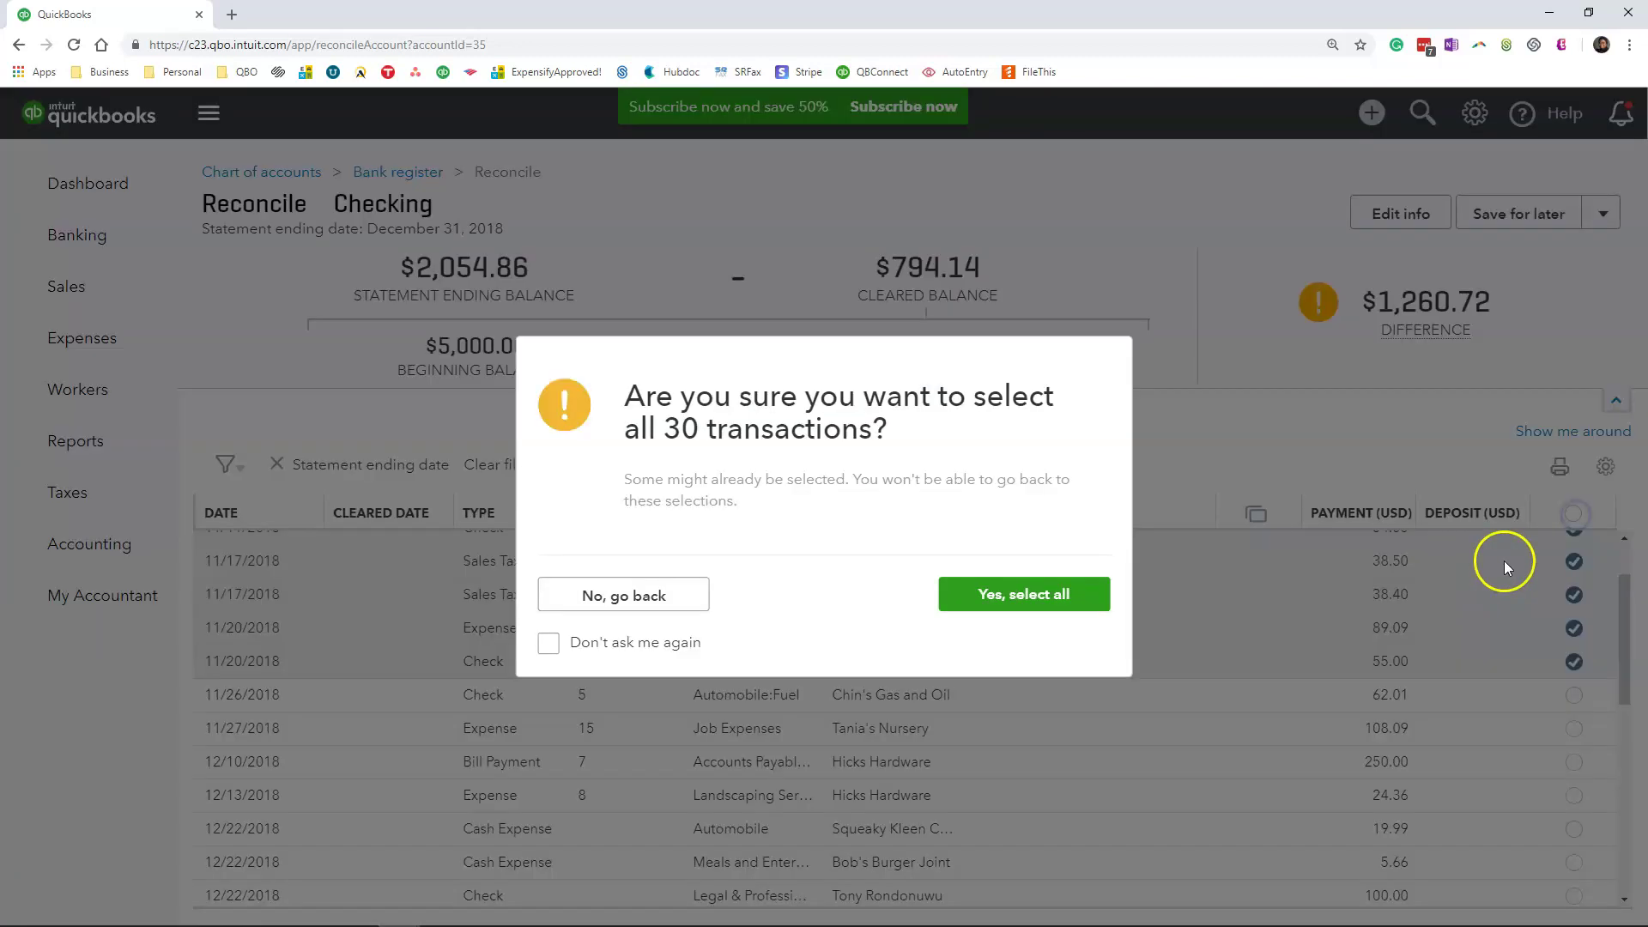
{"action": "left_click", "coordinate": [1022, 600]}
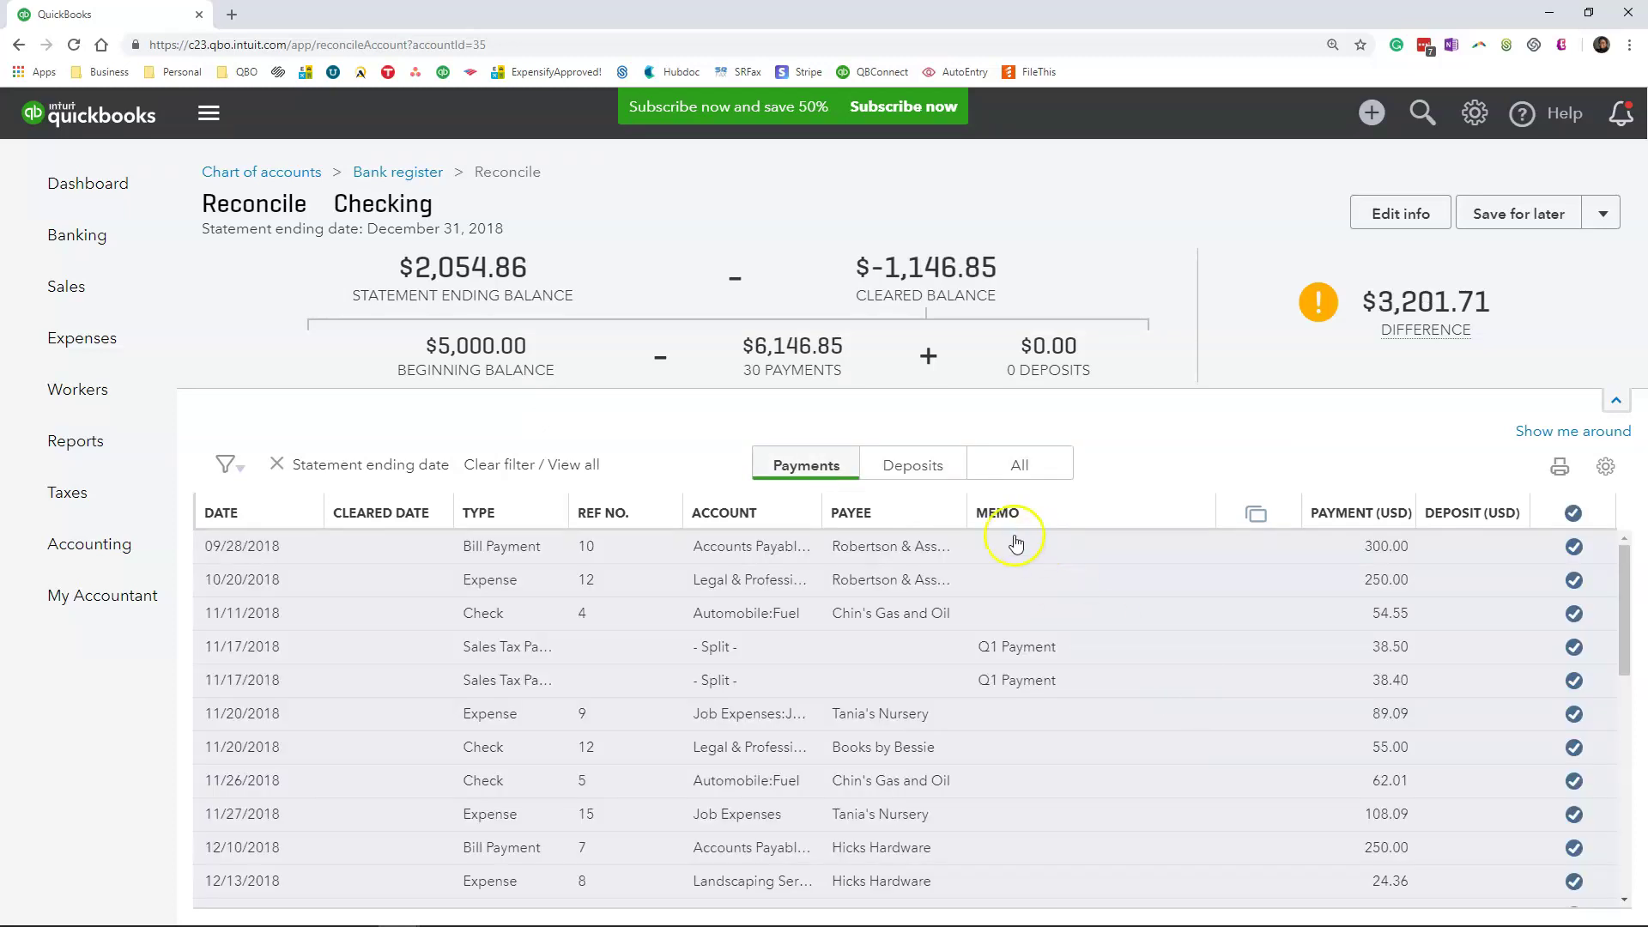
- Mark all 11 deposits cleared, then check and close the Save for later options
{"action": "left_click", "coordinate": [925, 477]}
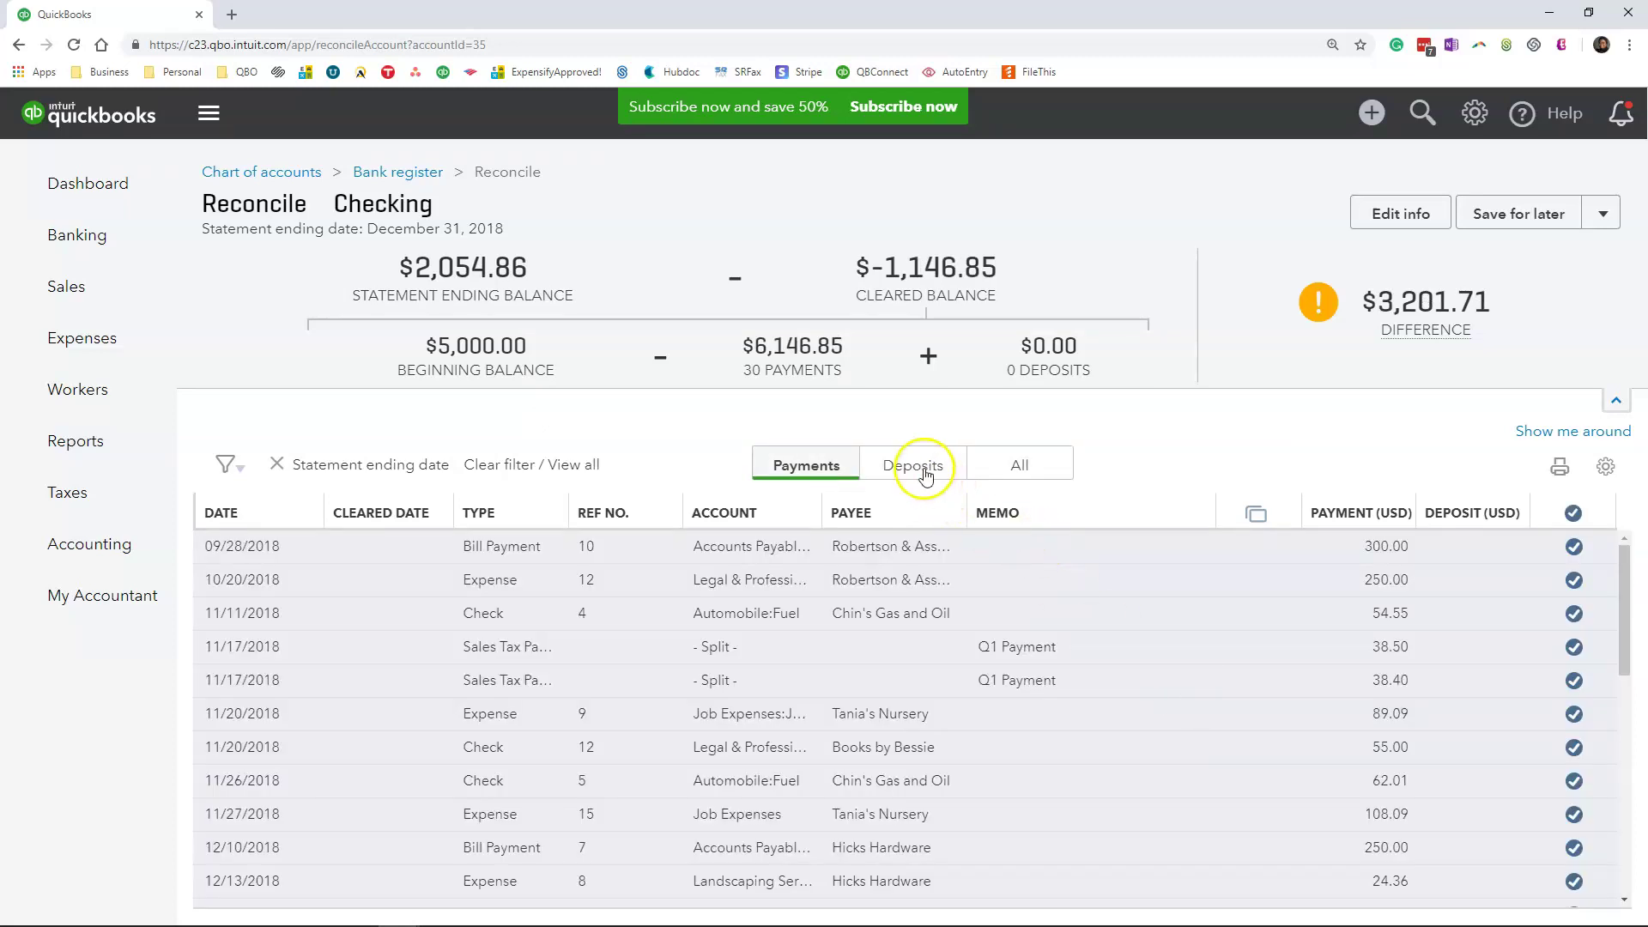
{"action": "left_click", "coordinate": [924, 475]}
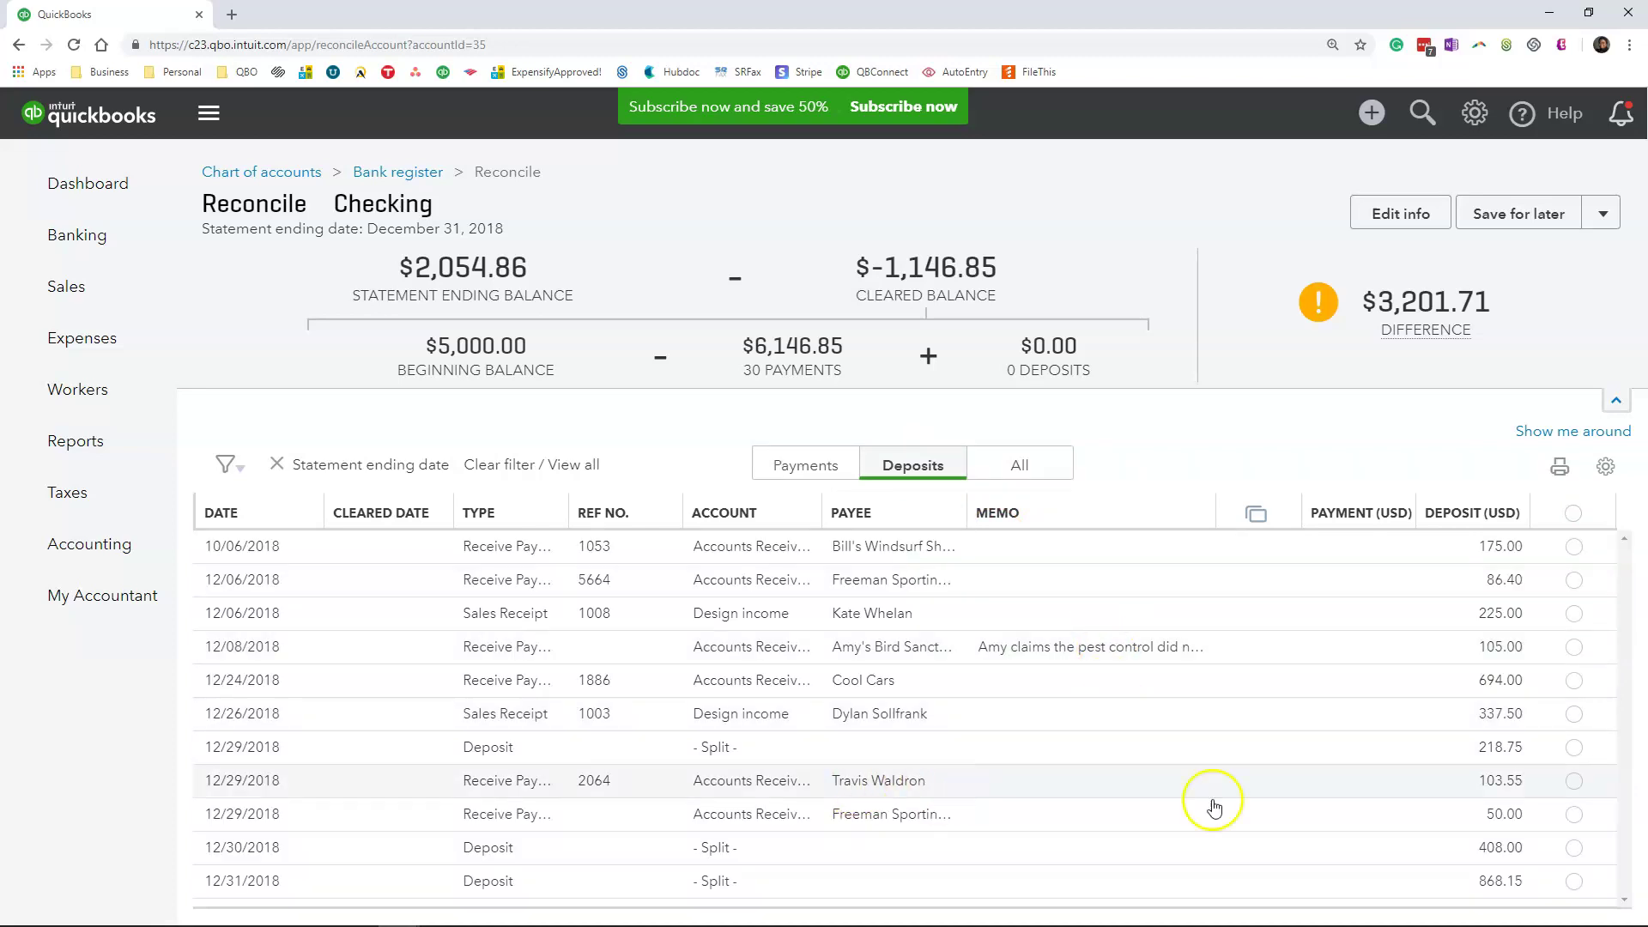
{"action": "left_click", "coordinate": [1574, 514]}
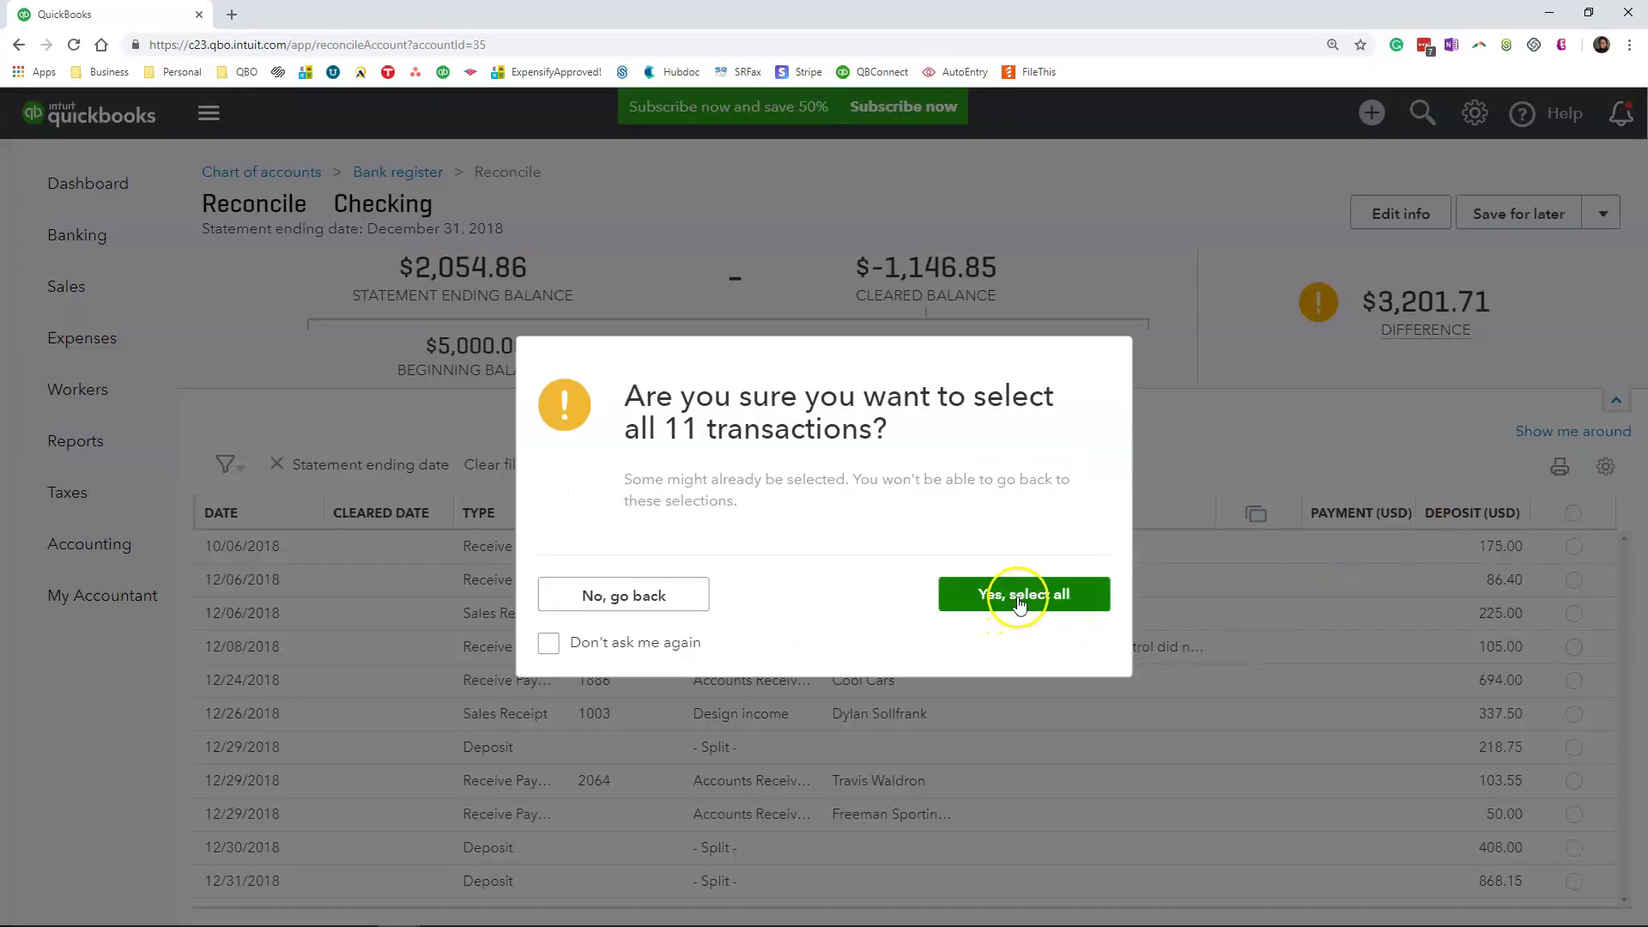
{"action": "left_click", "coordinate": [1011, 596]}
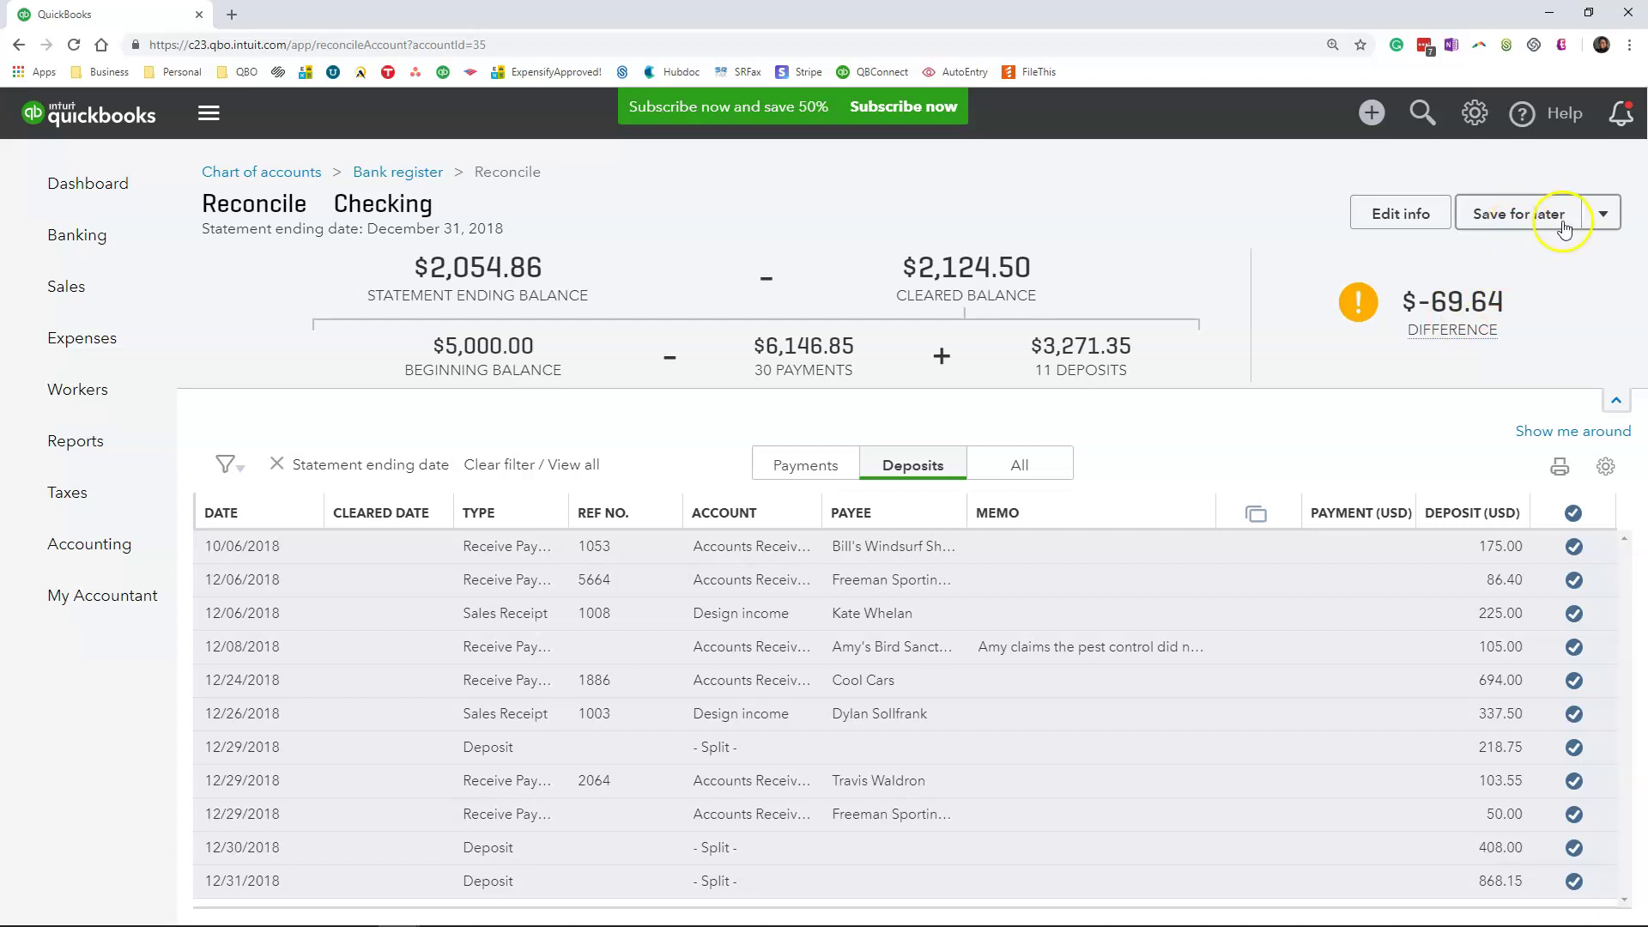
{"action": "left_click", "coordinate": [1603, 216]}
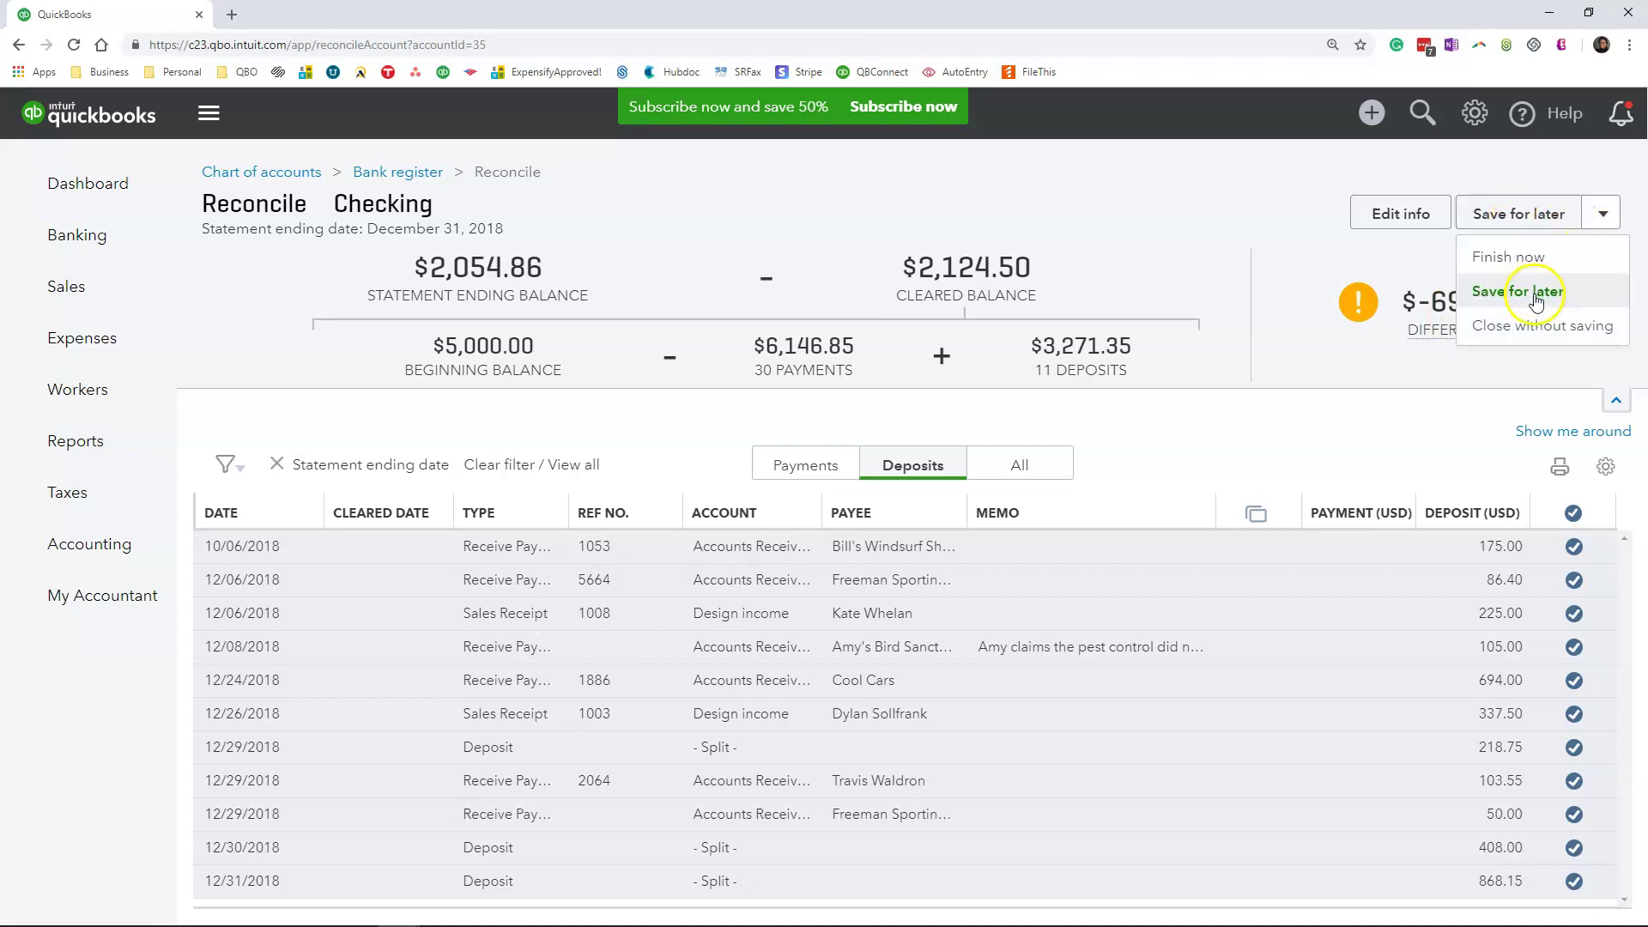
{"action": "left_click", "coordinate": [1273, 324]}
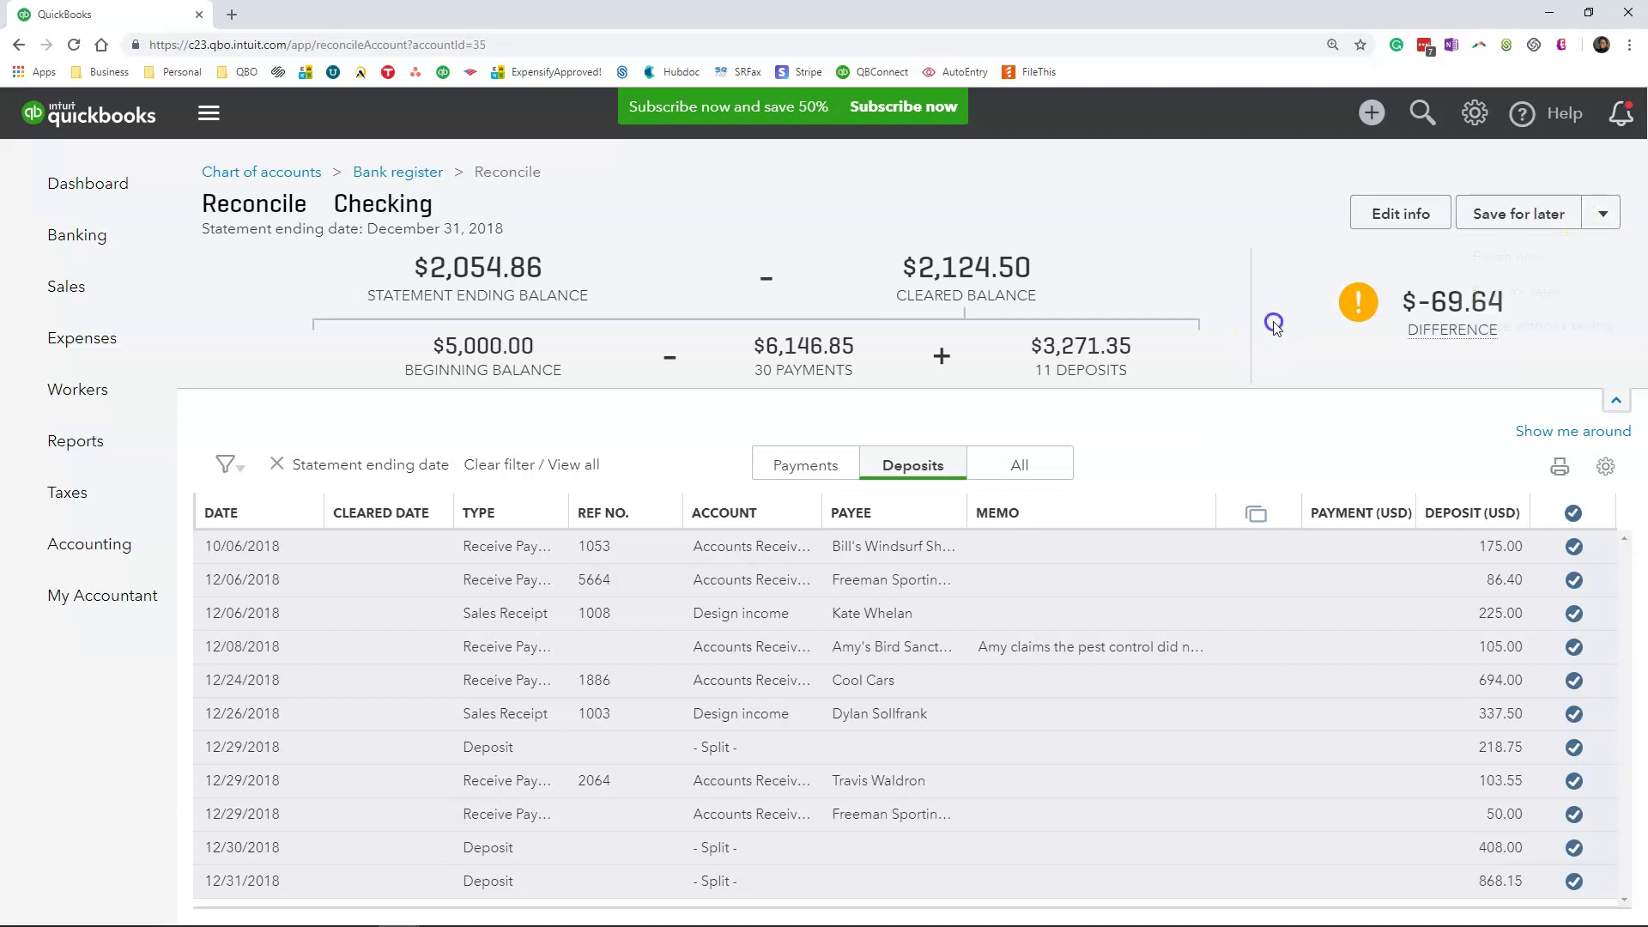
- Correct the statement ending balance from 2,054.86 to 2,124.50 and save
{"action": "left_click", "coordinate": [1394, 215]}
{"action": "left_click_drag", "start_coordinate": [1401, 234], "coordinate": [1312, 239]}
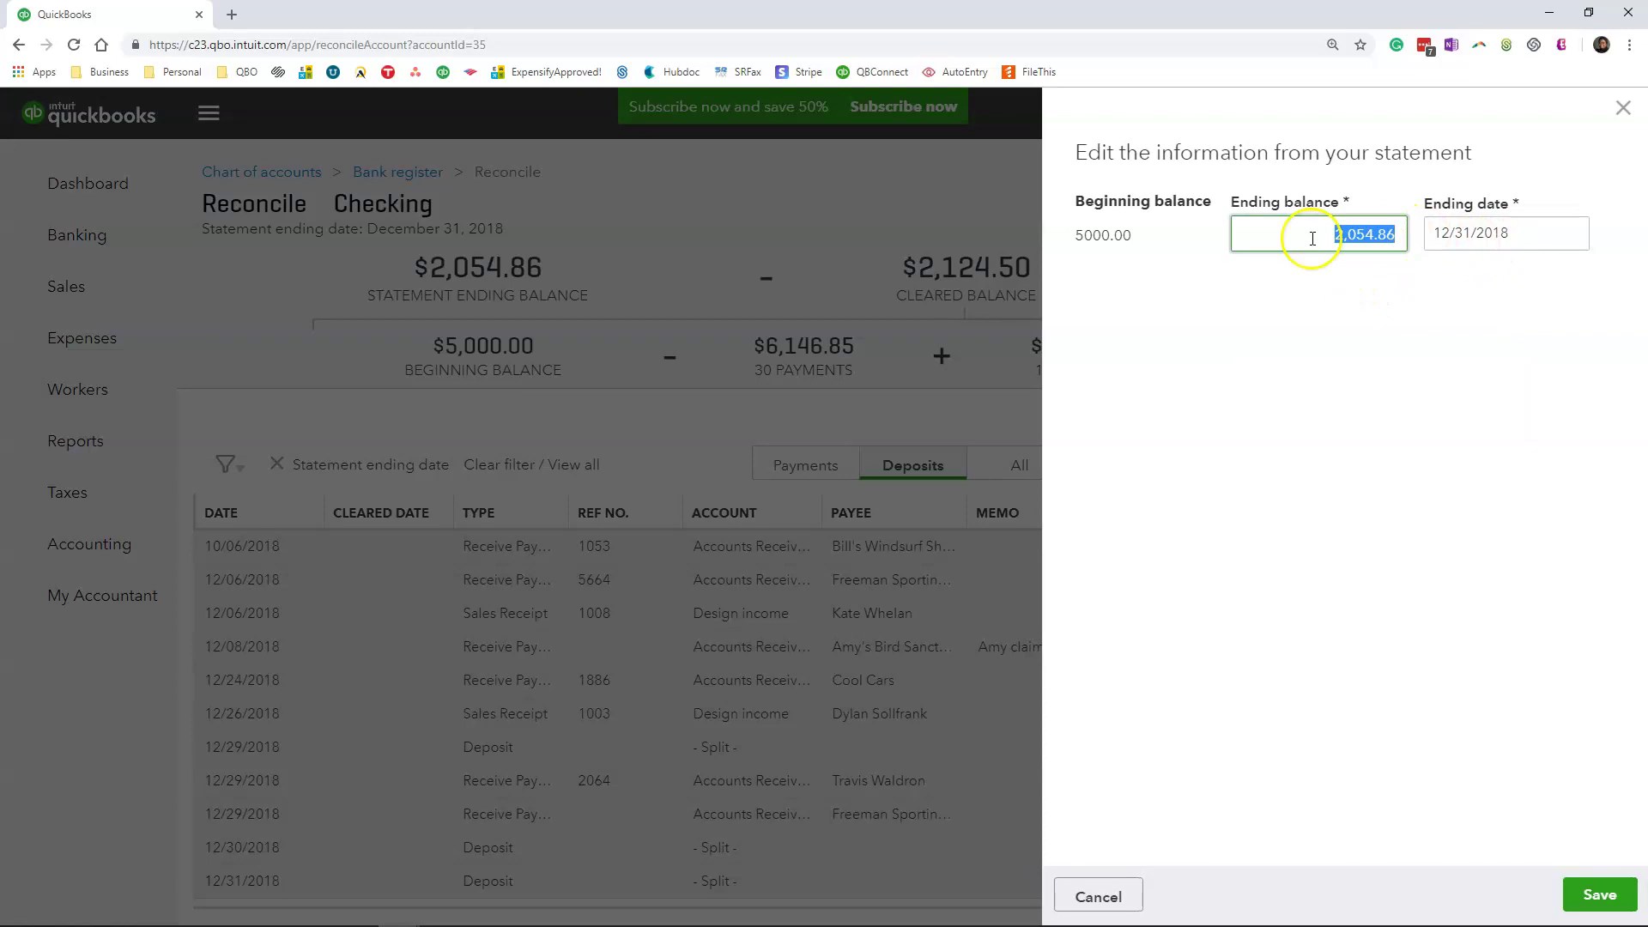
{"action": "type", "text": "2124.50"}
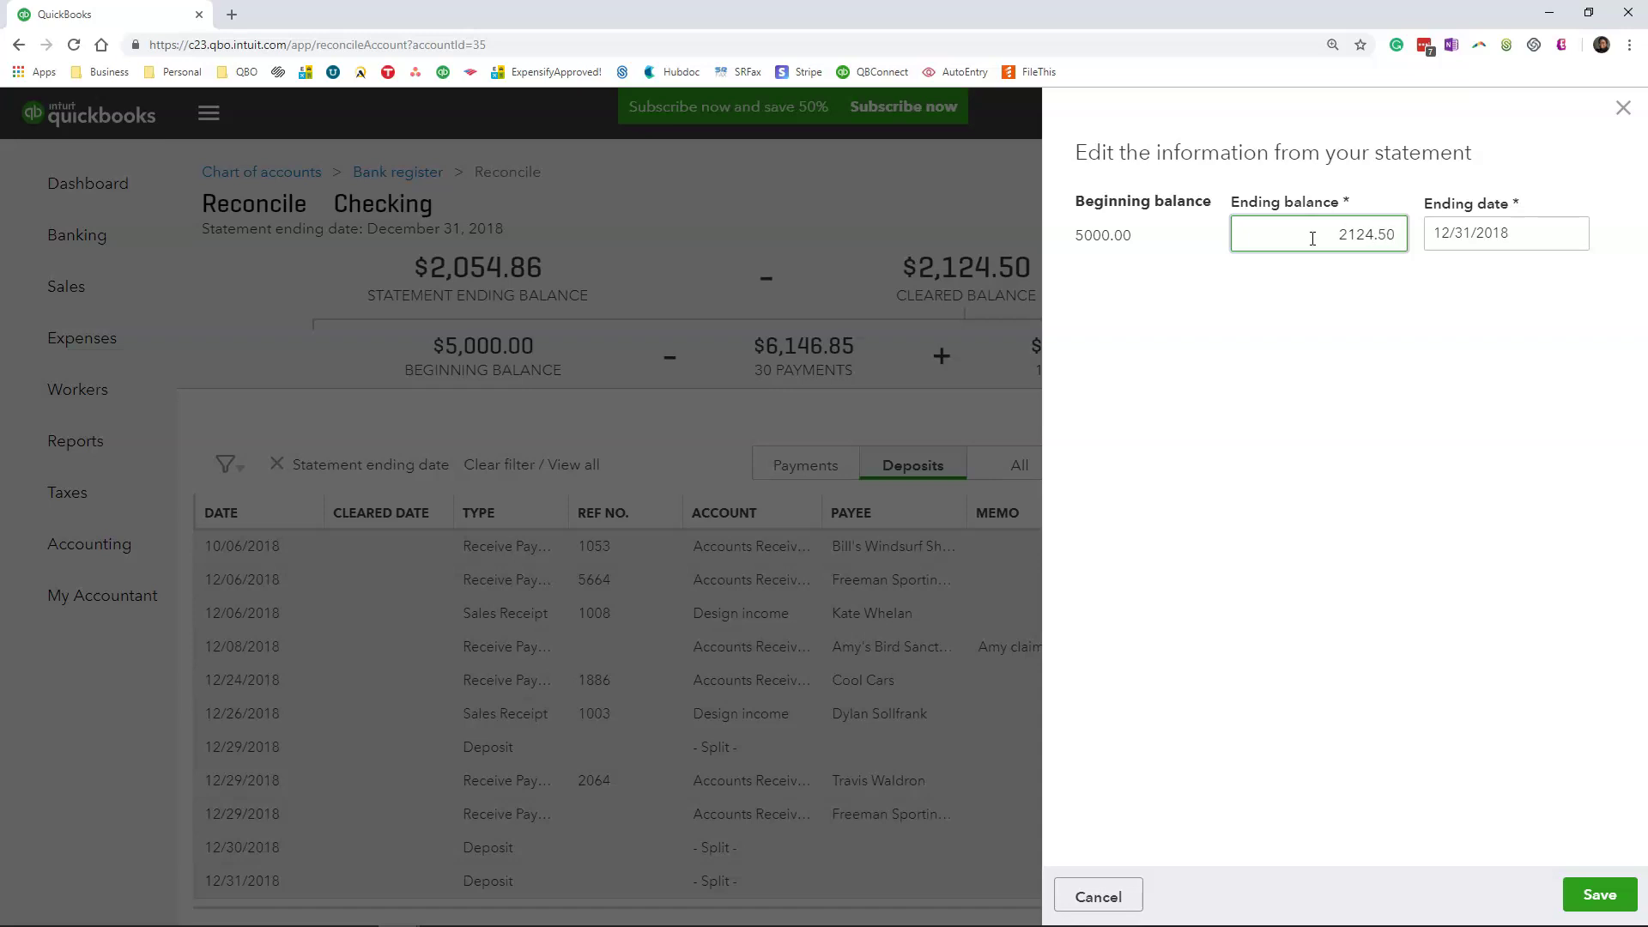
{"action": "left_click", "coordinate": [1597, 895]}
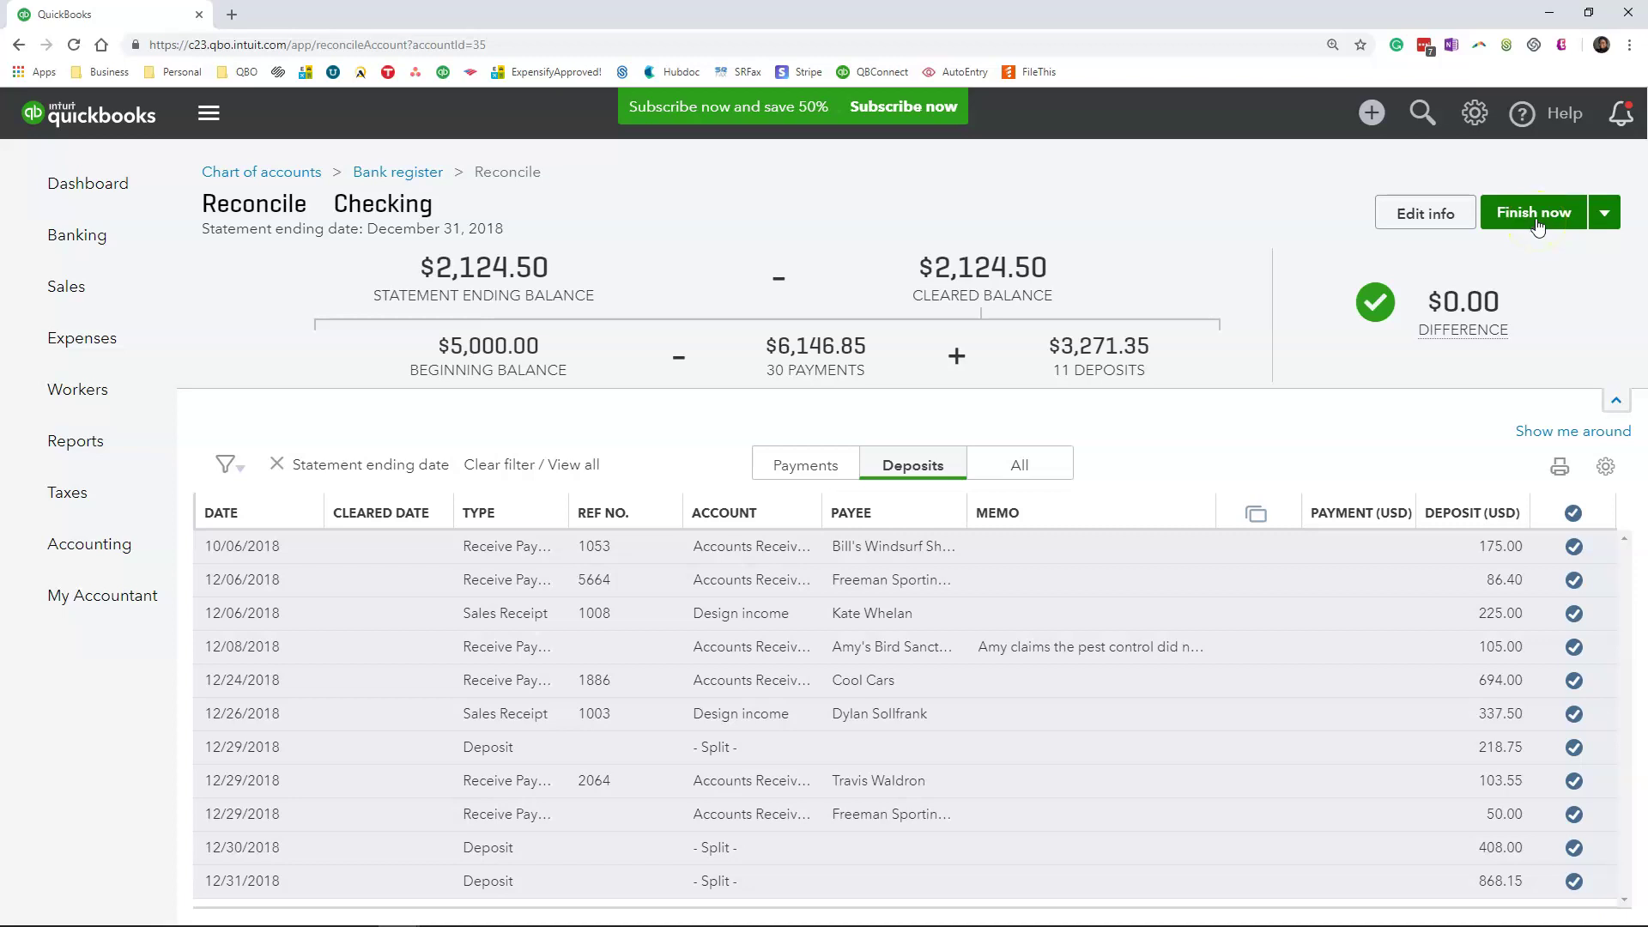
- Finish the Checking reconciliation and view its report for the period ending 12/31/2018
{"action": "left_click", "coordinate": [1536, 218]}
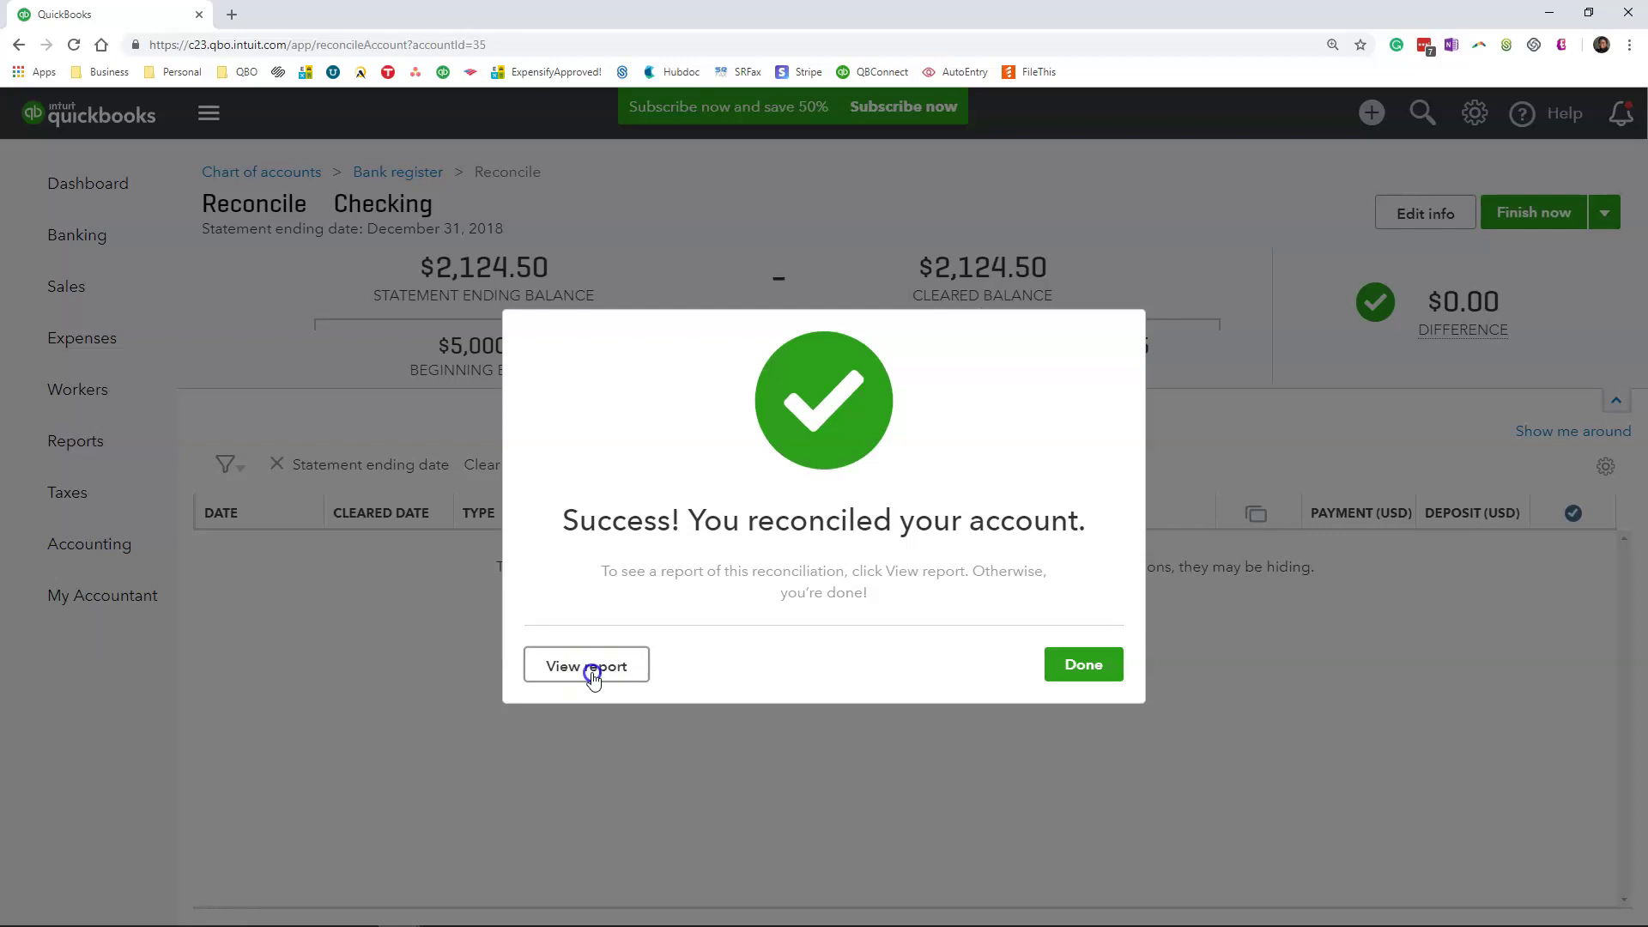
{"action": "left_click", "coordinate": [594, 678]}
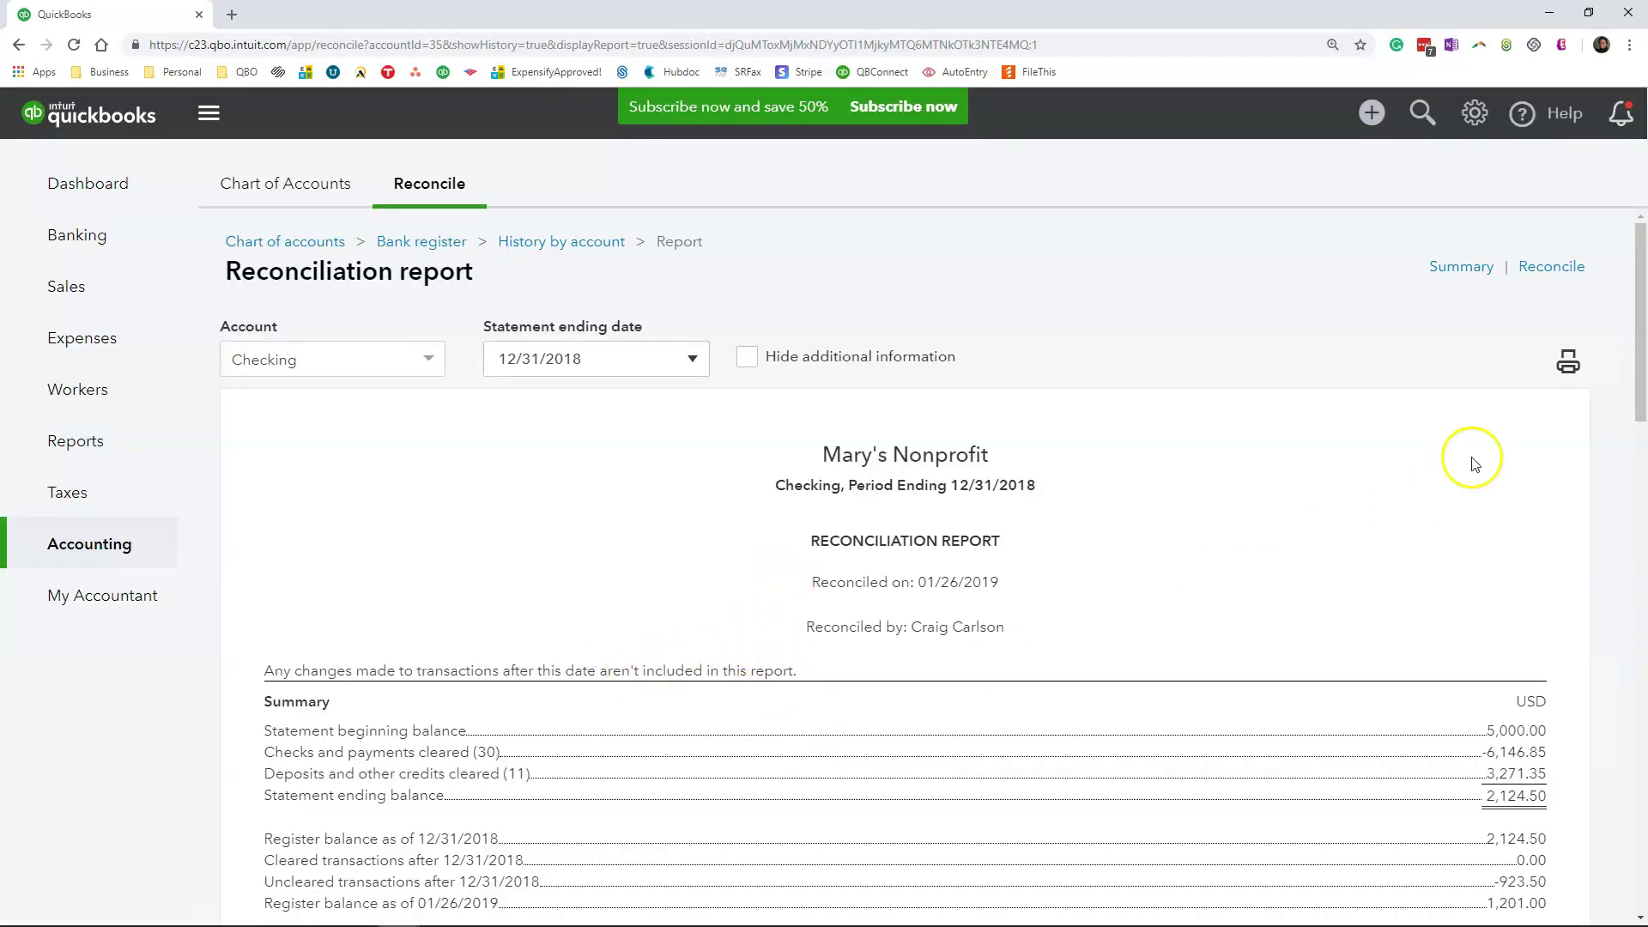
- Print the reconciliation report with Save as PDF as the destination
{"action": "left_click", "coordinate": [1568, 363]}
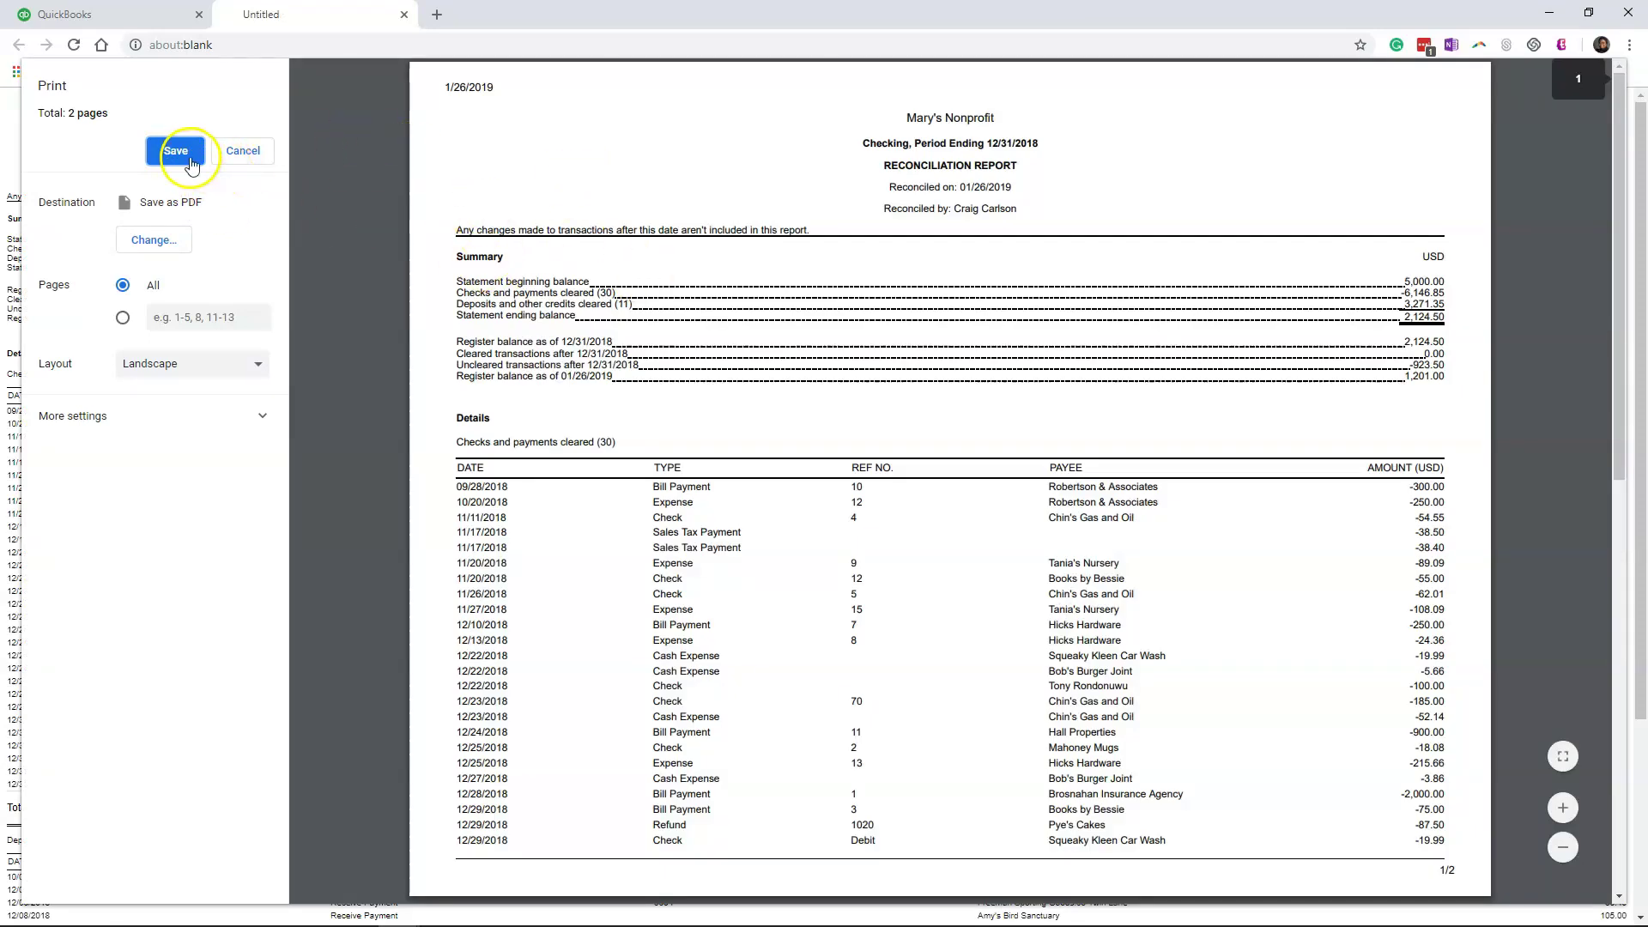
- Save the report to Downloads as '20181231 QBO Checking Account Recon Statement.pdf' and close the print tab
{"action": "left_click", "coordinate": [181, 152]}
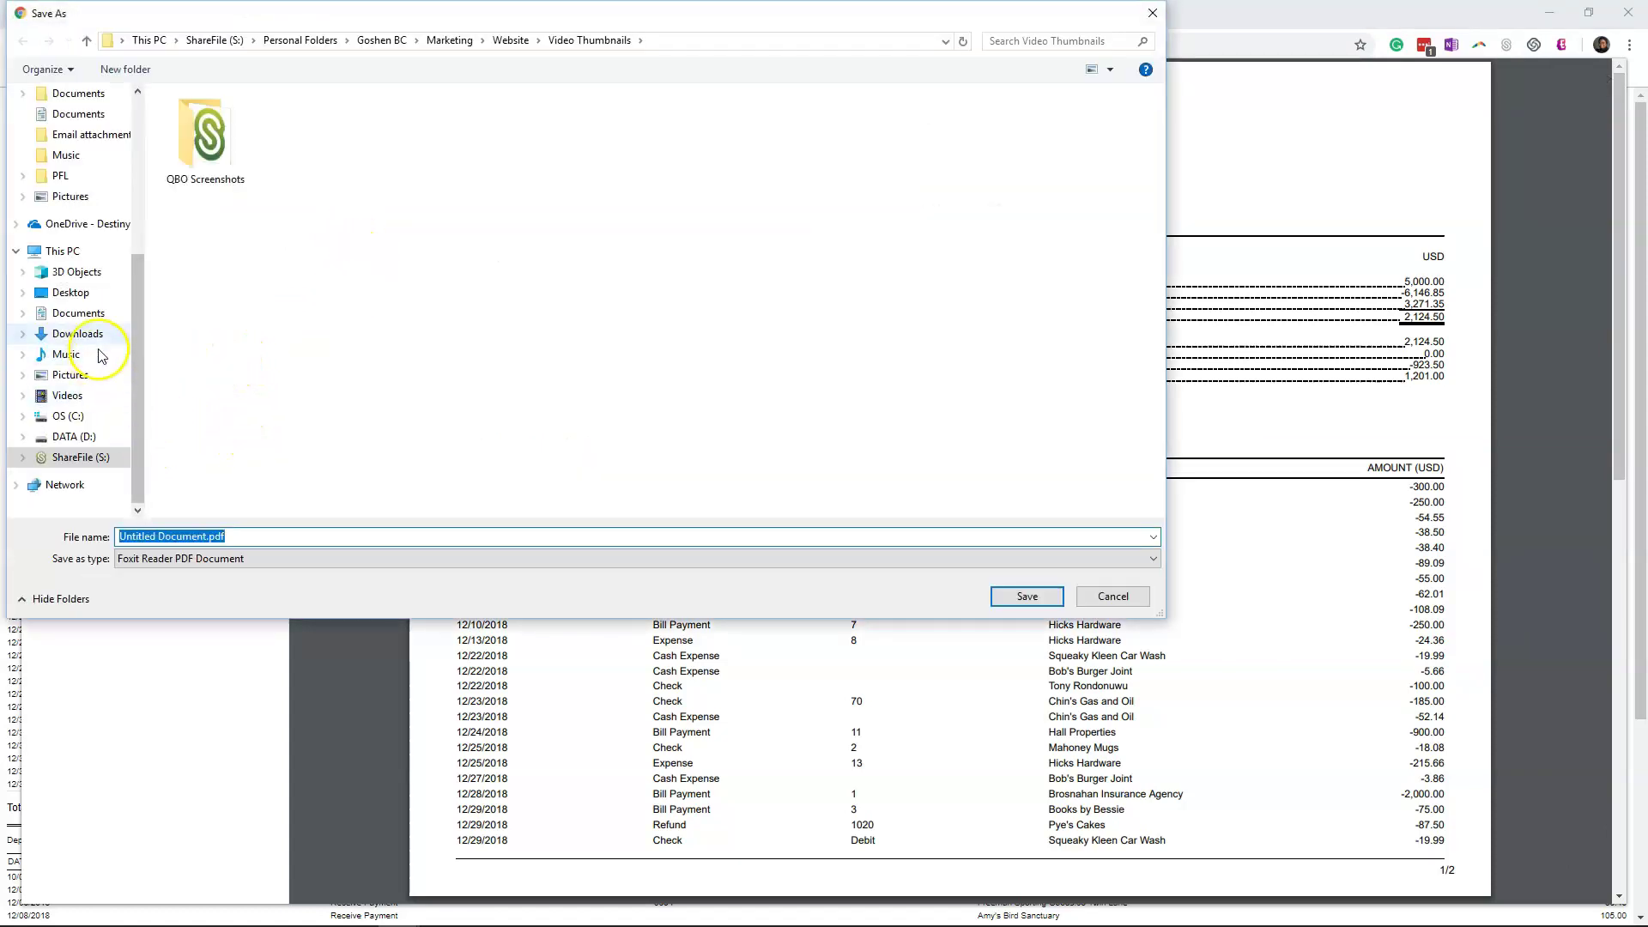
{"action": "scroll", "coordinate": [62, 152], "scroll_direction": "up", "scroll_amount": 5}
{"action": "left_click", "coordinate": [62, 153]}
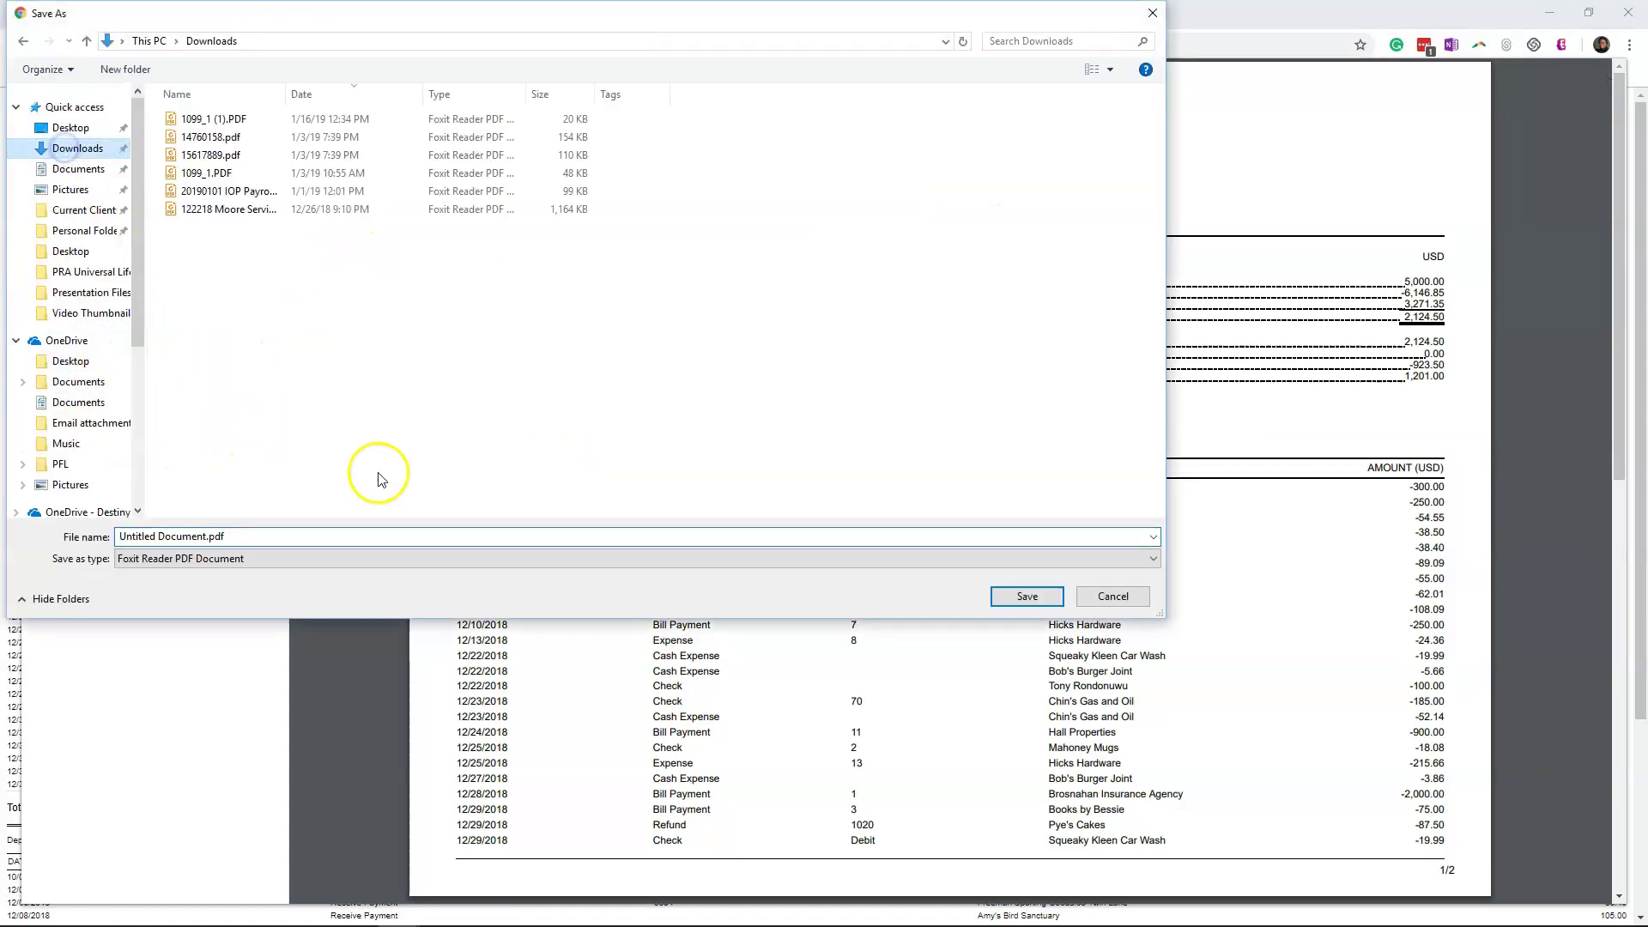
{"action": "left_click", "coordinate": [207, 536]}
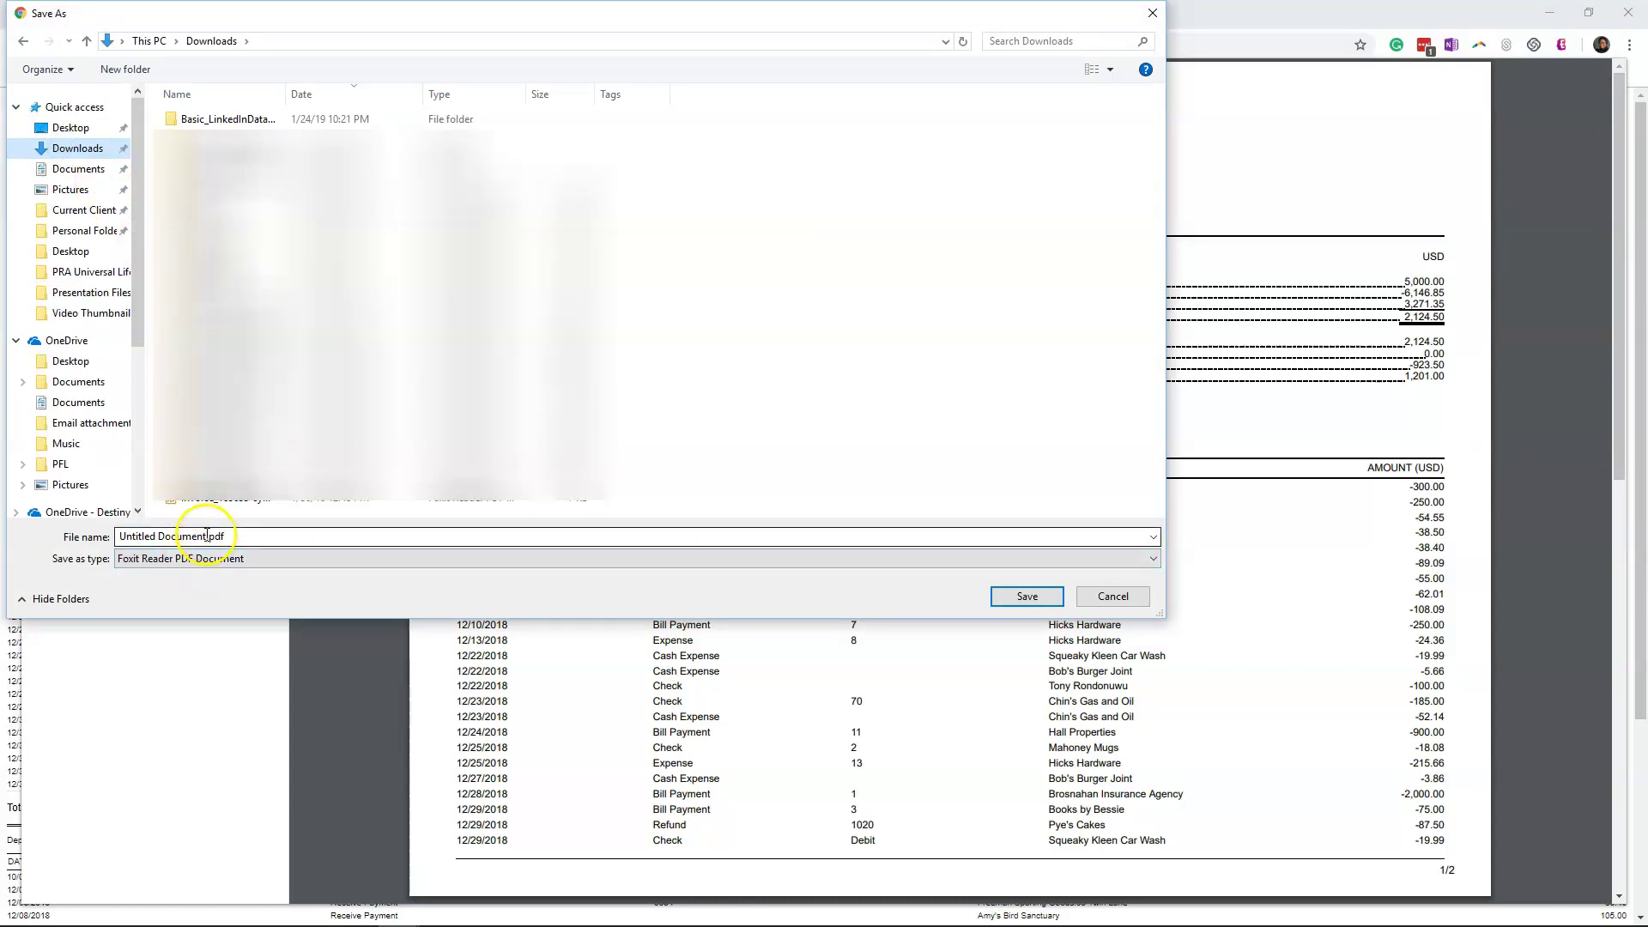
{"action": "triple_click", "coordinate": [202, 534]}
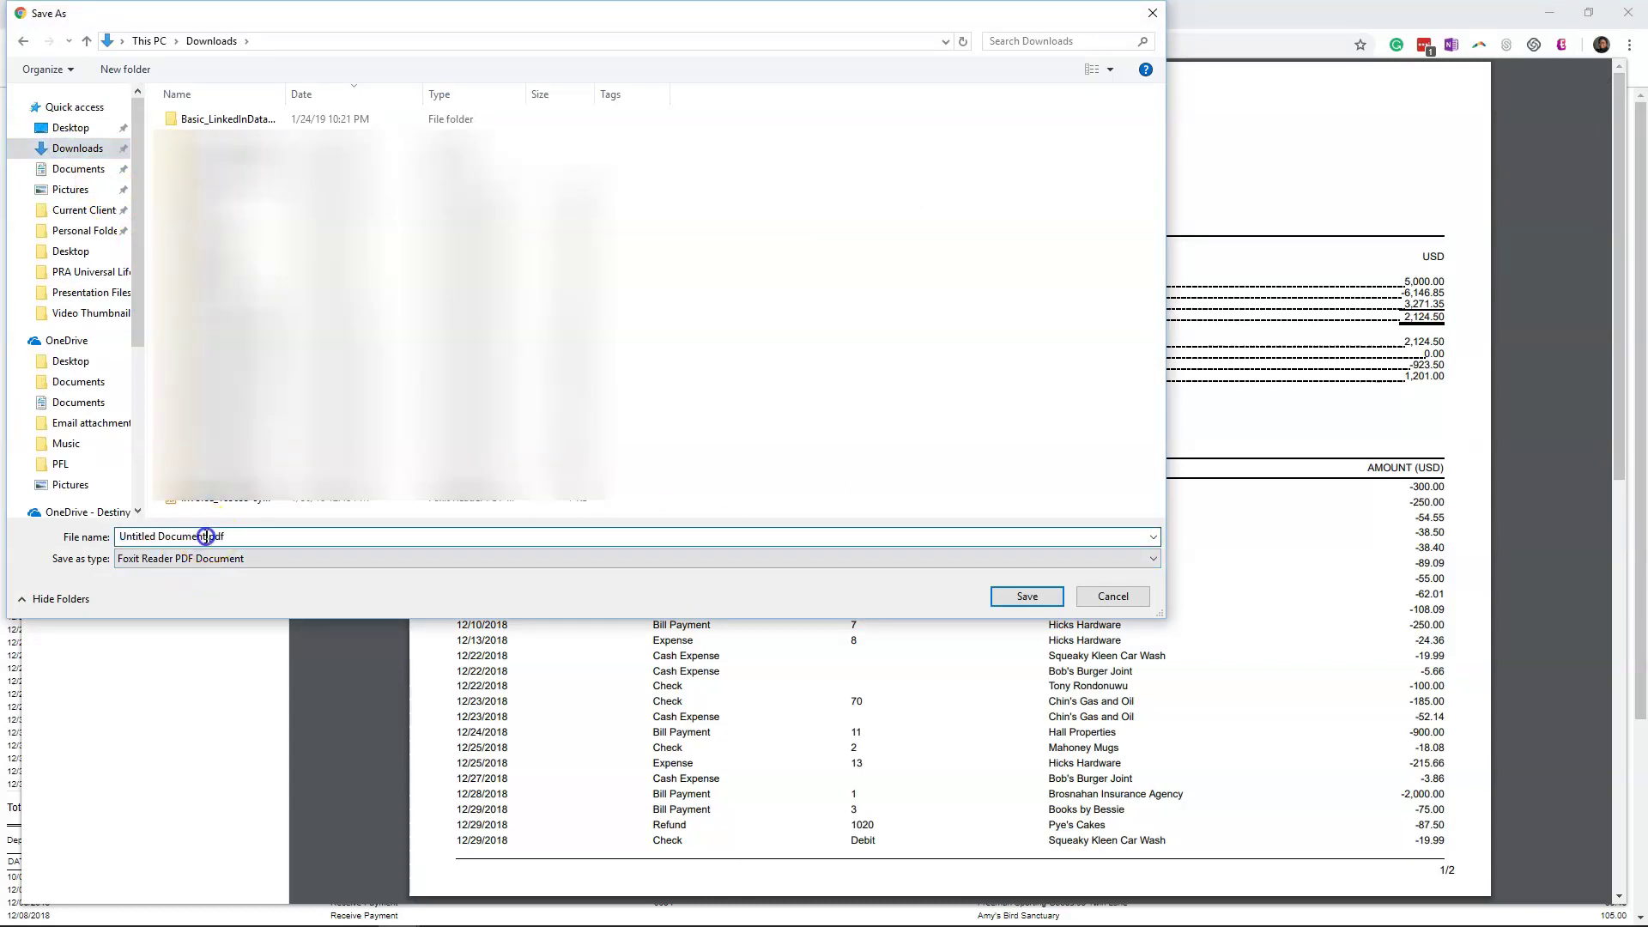
{"action": "left_click_drag", "start_coordinate": [208, 536], "coordinate": [118, 537]}
{"action": "type", "text": "J"}
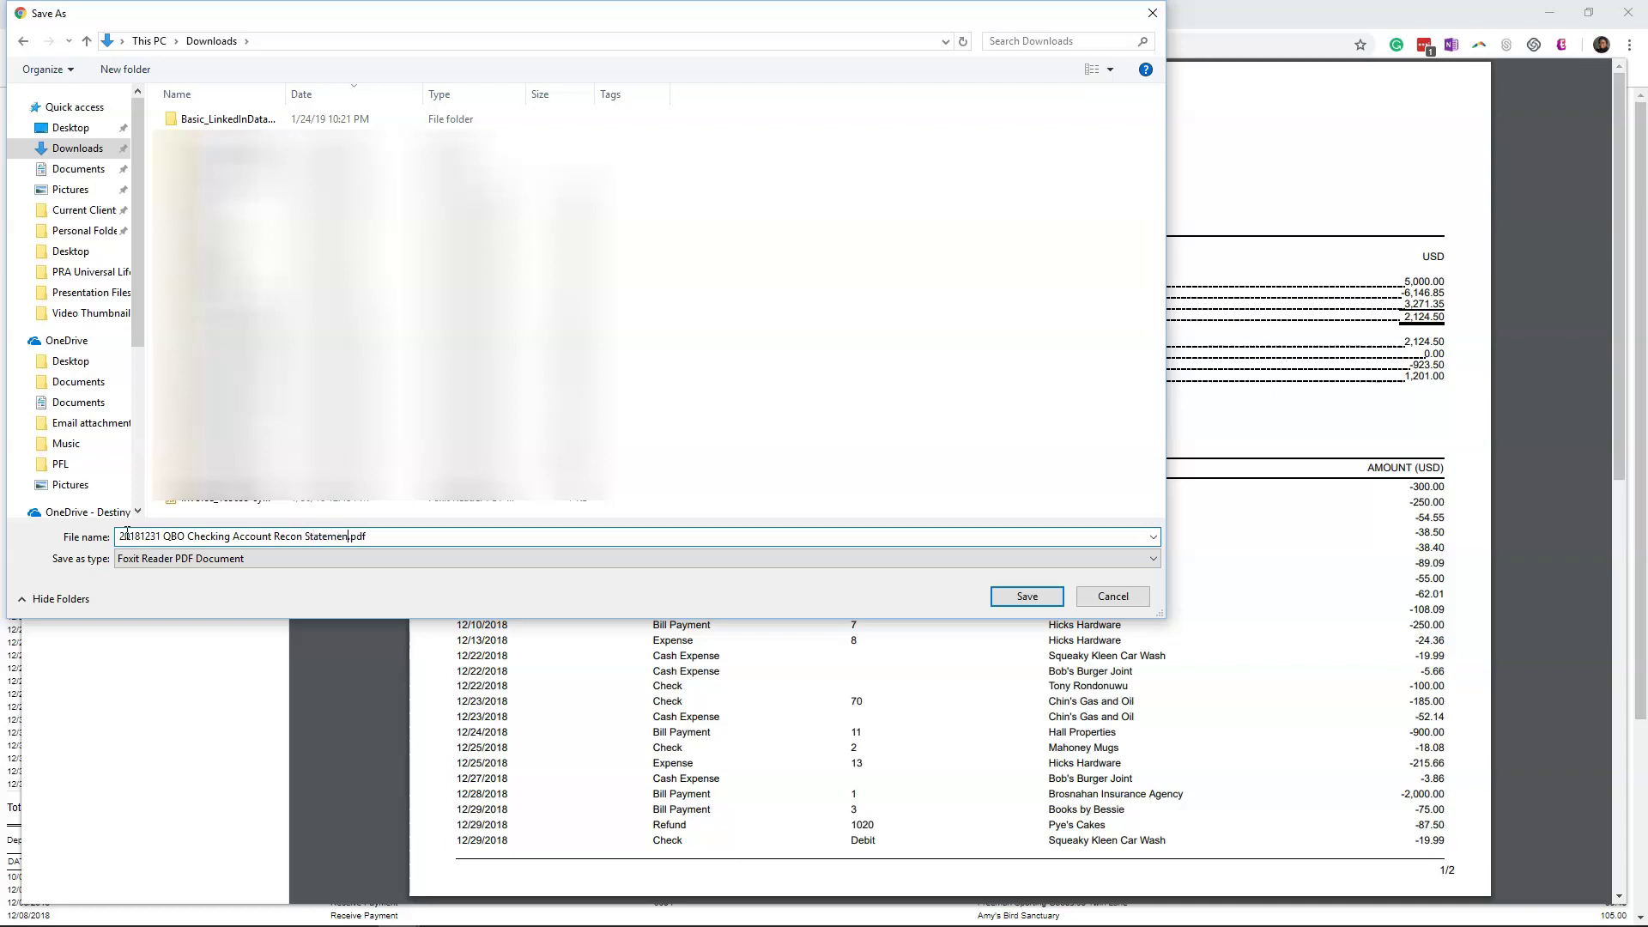
{"action": "left_click", "coordinate": [1023, 596]}
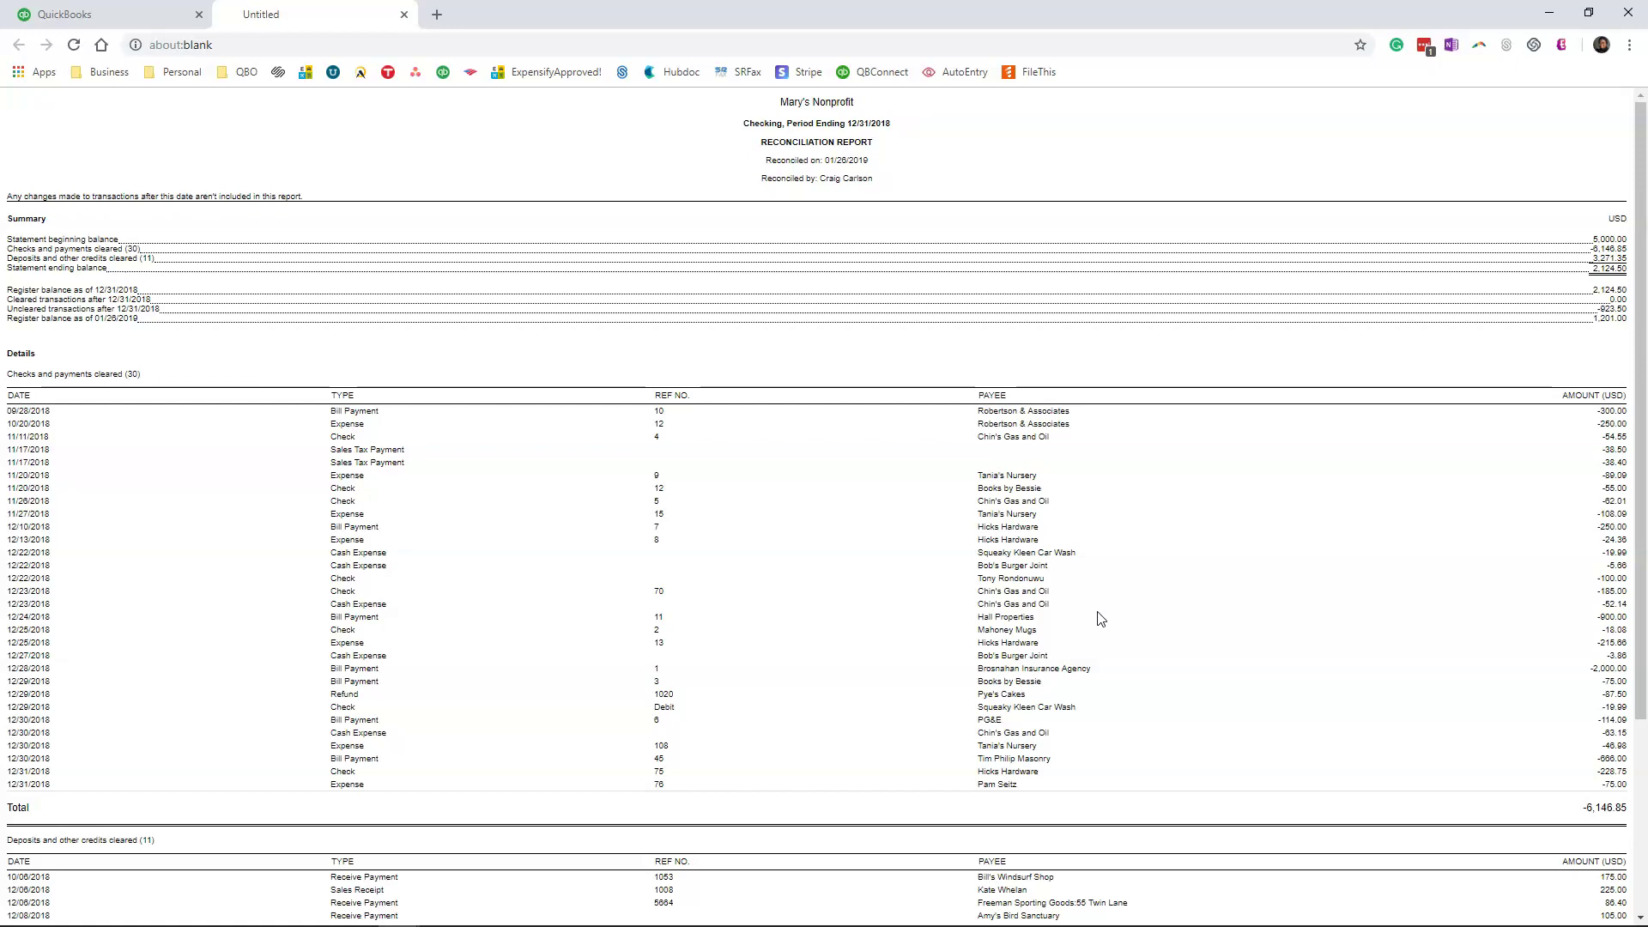
{"action": "left_click", "coordinate": [403, 15]}
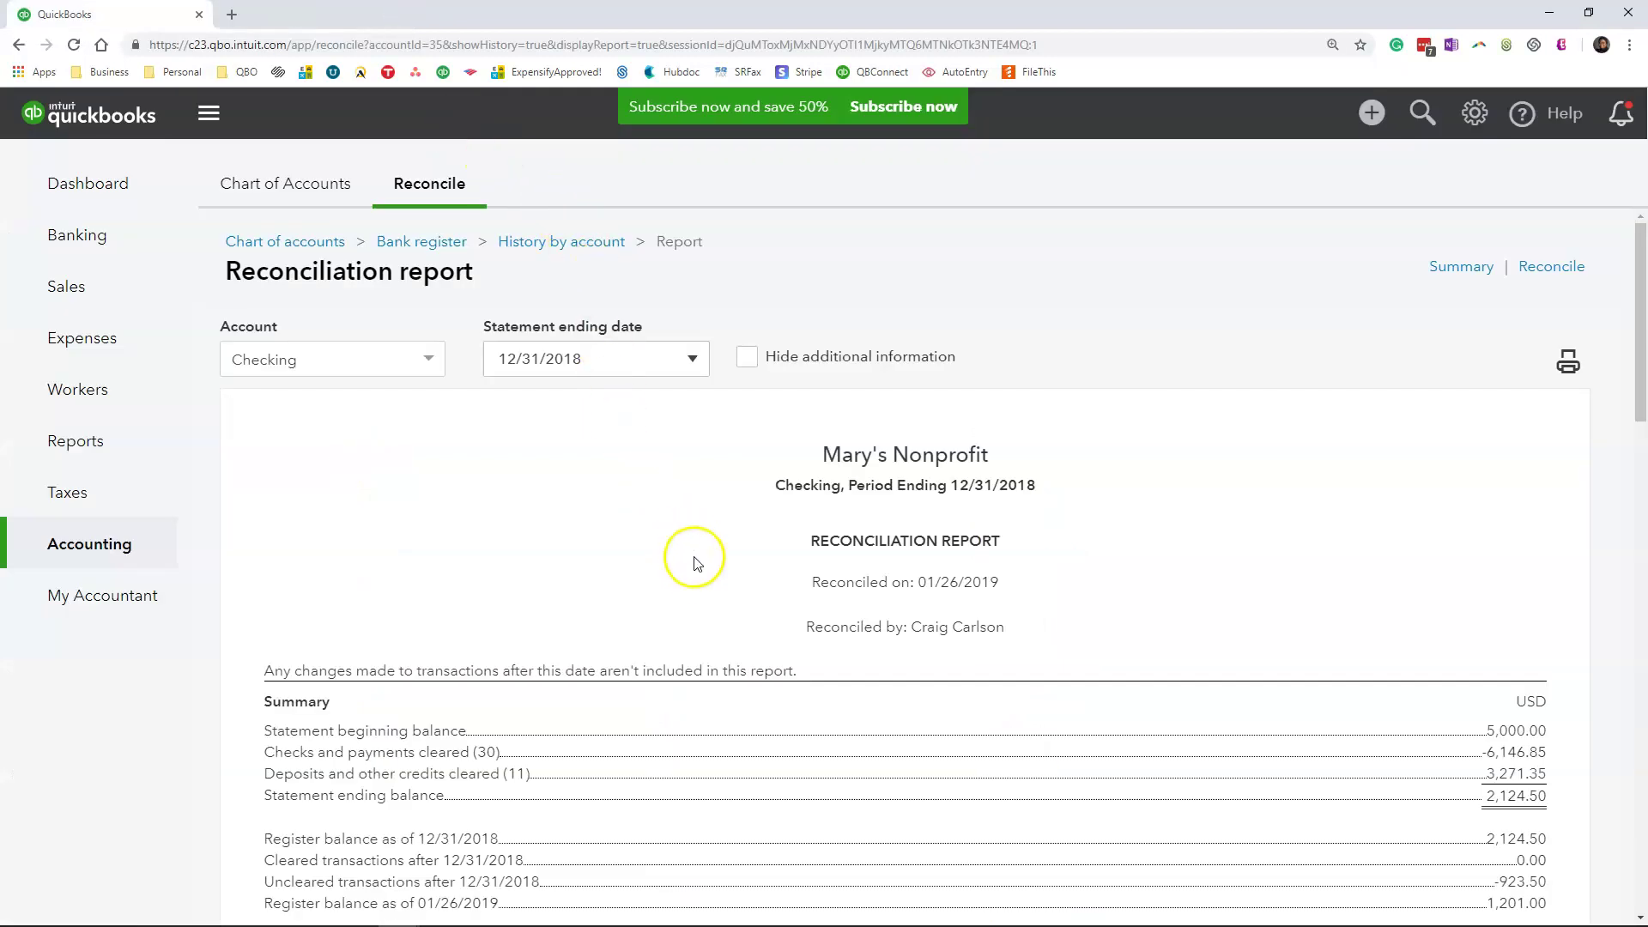